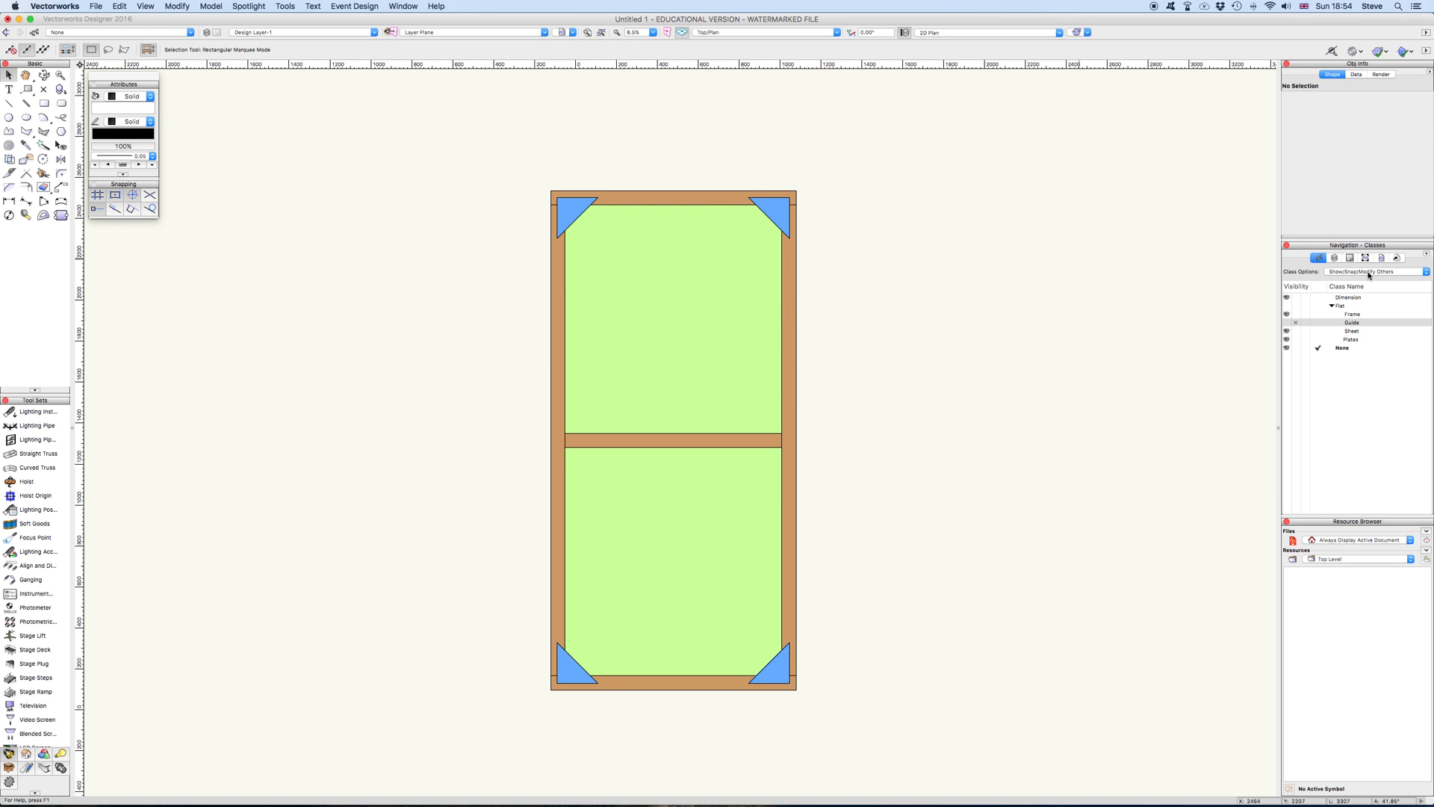
- Switch the active class between Sheet, Frame and Guide, end on Sheet, and test selecting a corner plate and the frame's top rail
left_click(1320, 340)
left_click(1323, 331)
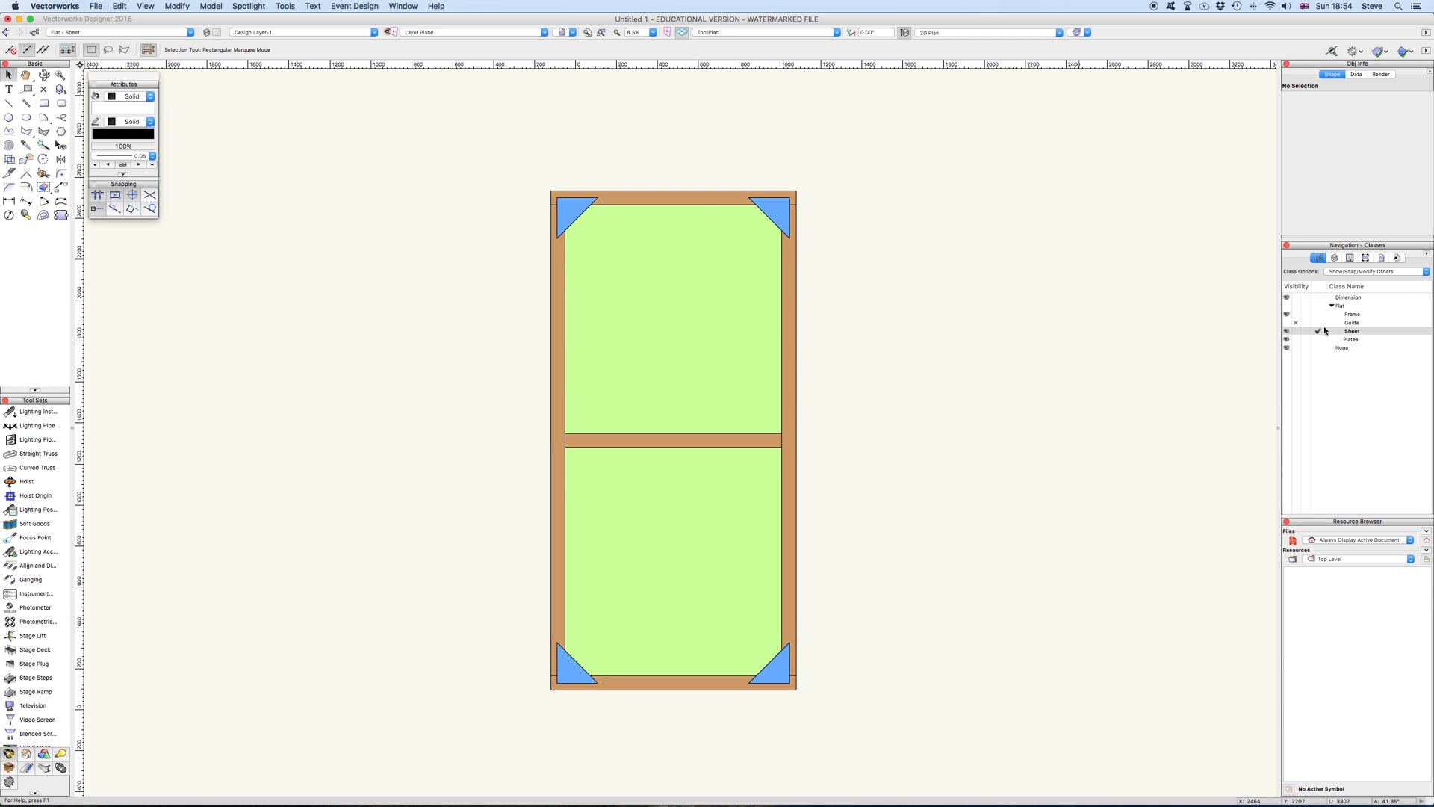
left_click(1318, 314)
left_click(1319, 322)
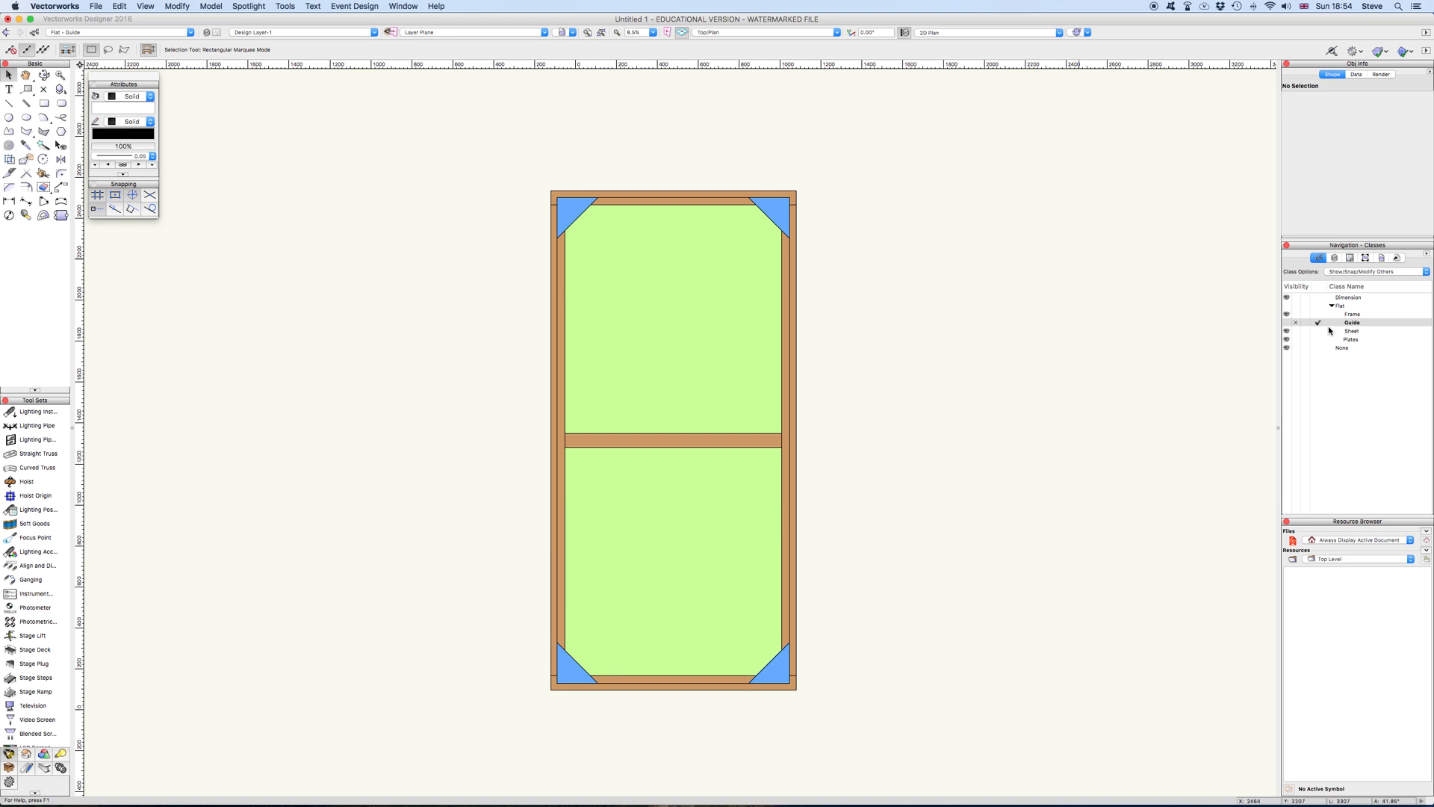
left_click(1320, 331)
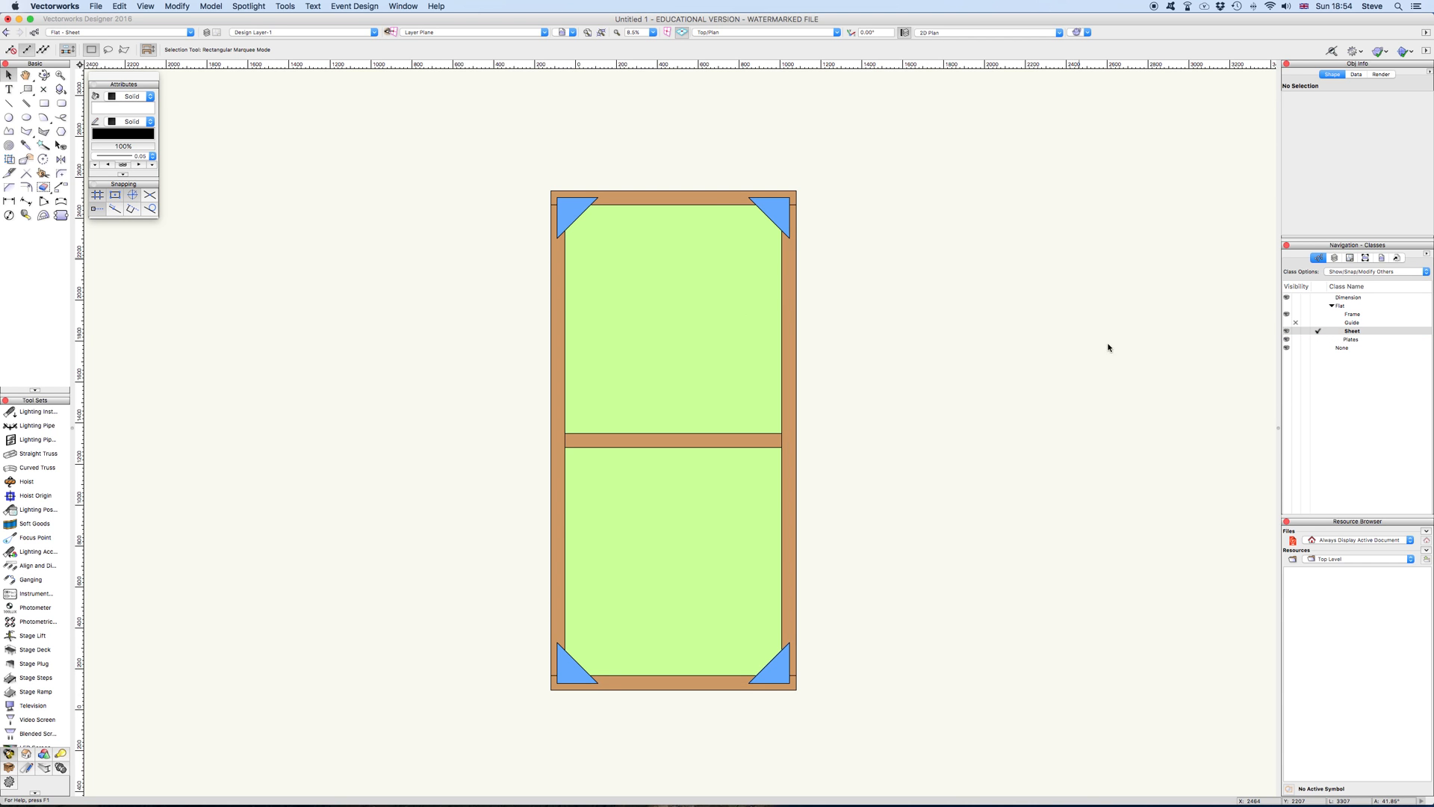
left_click(781, 216)
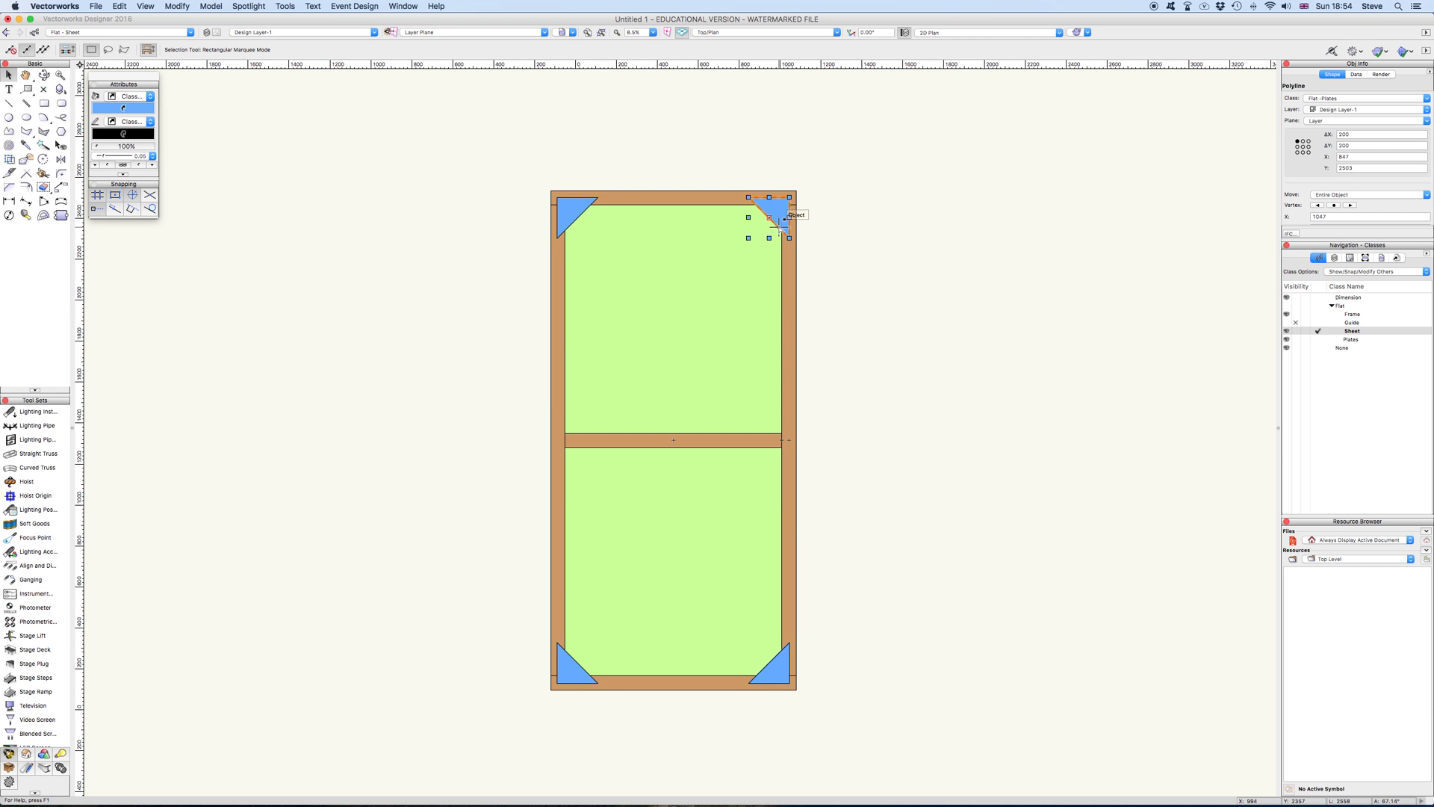
left_click(690, 197)
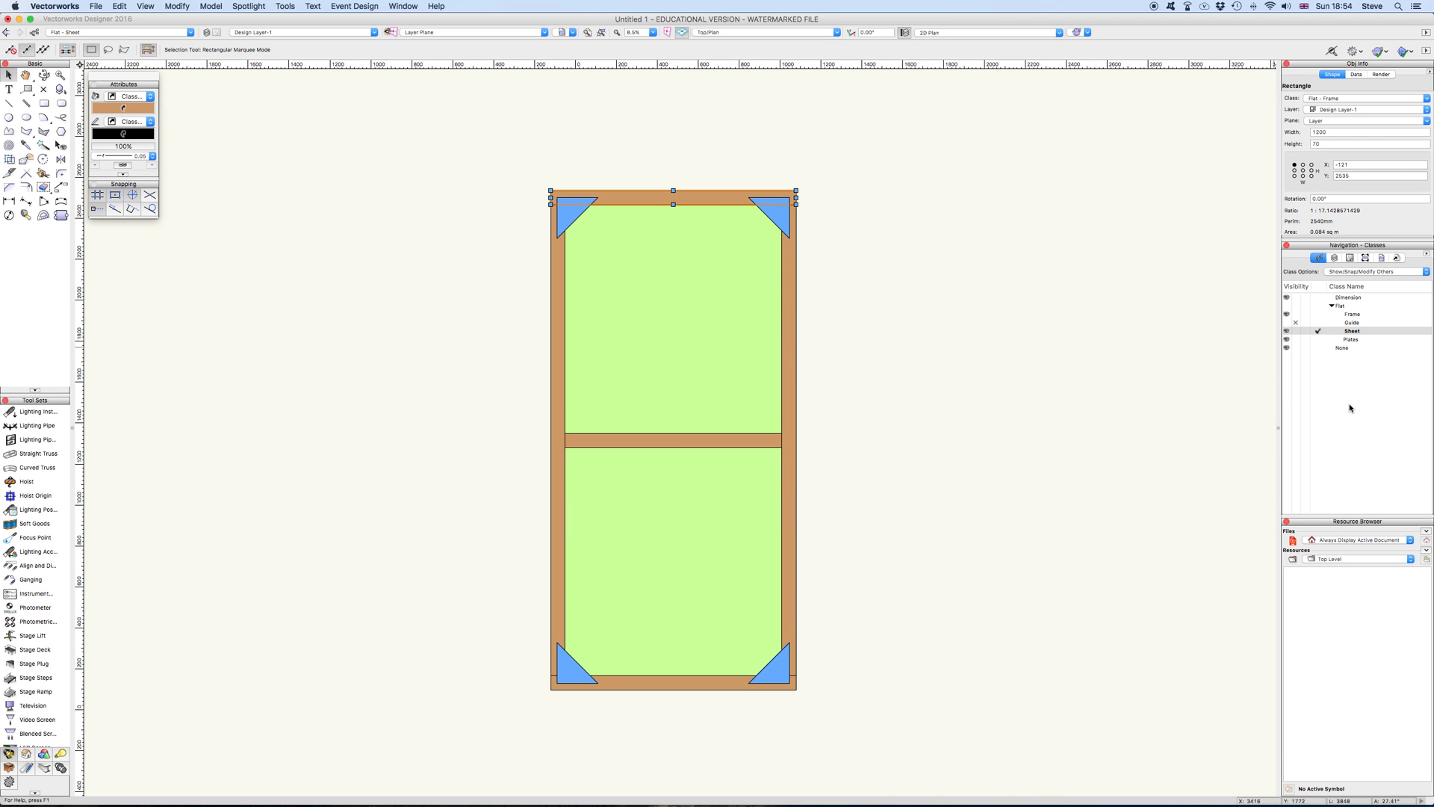
- Set the class options to Show/Snap Others and make Plates the active class
left_click(1378, 272)
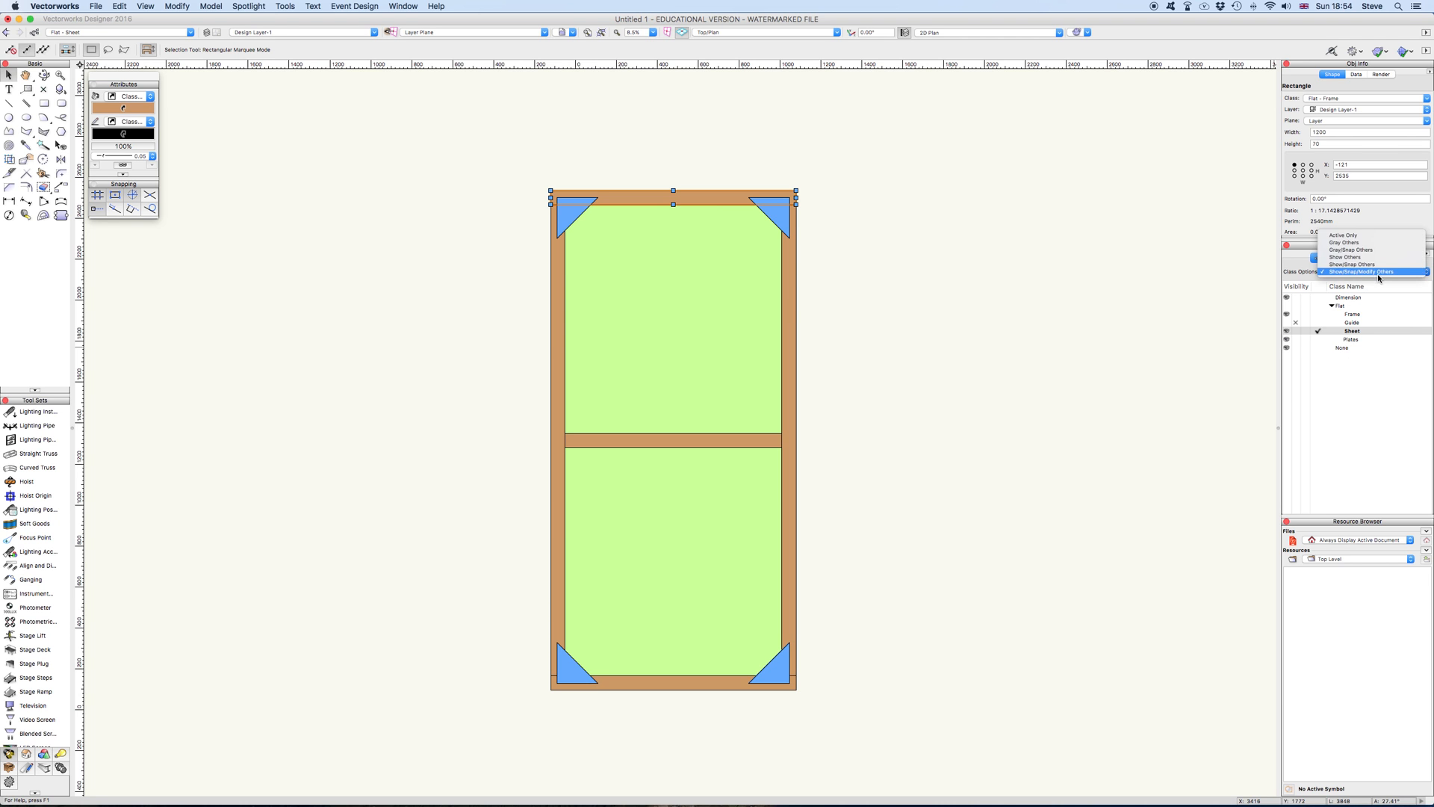
left_click(1369, 265)
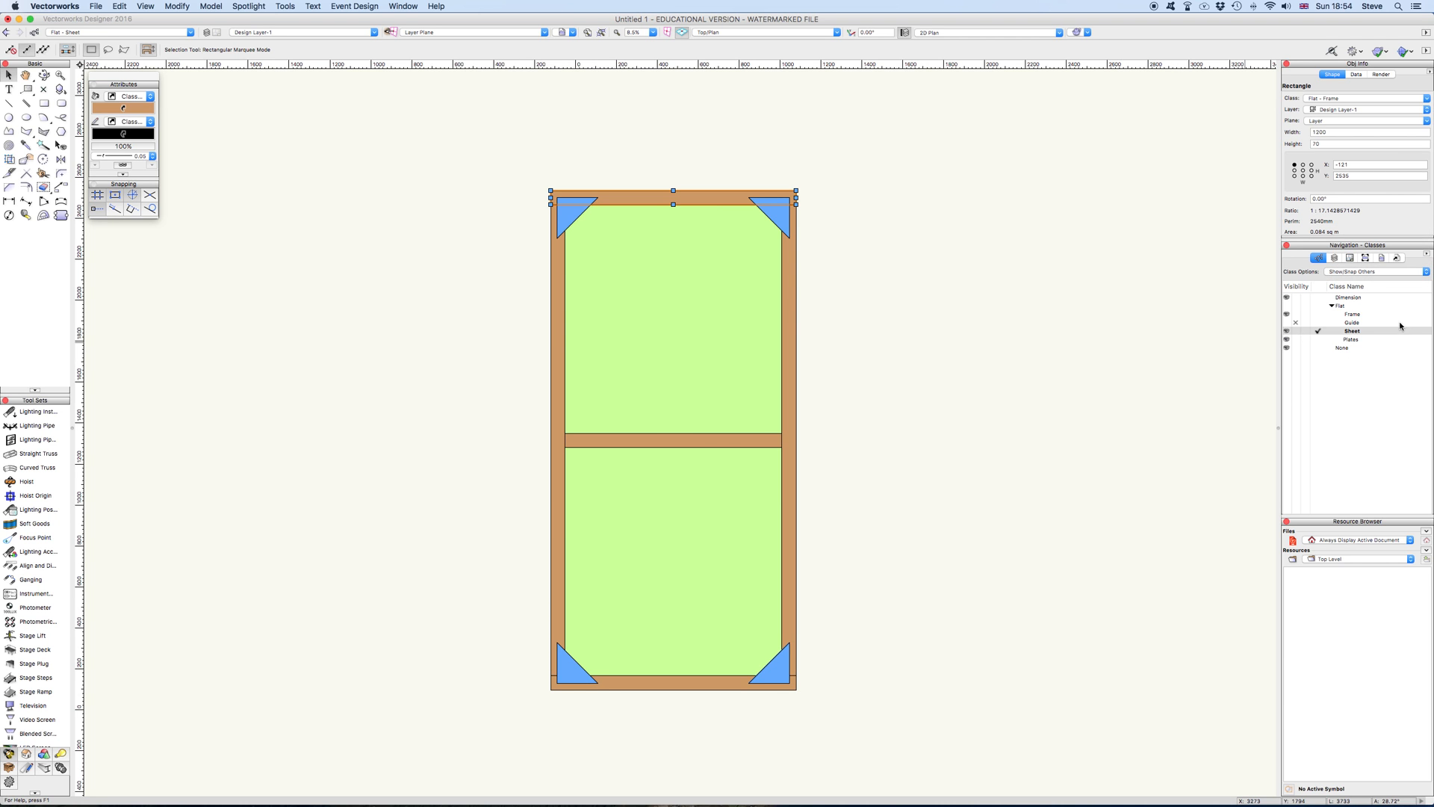
left_click(1347, 342)
left_click(1328, 341)
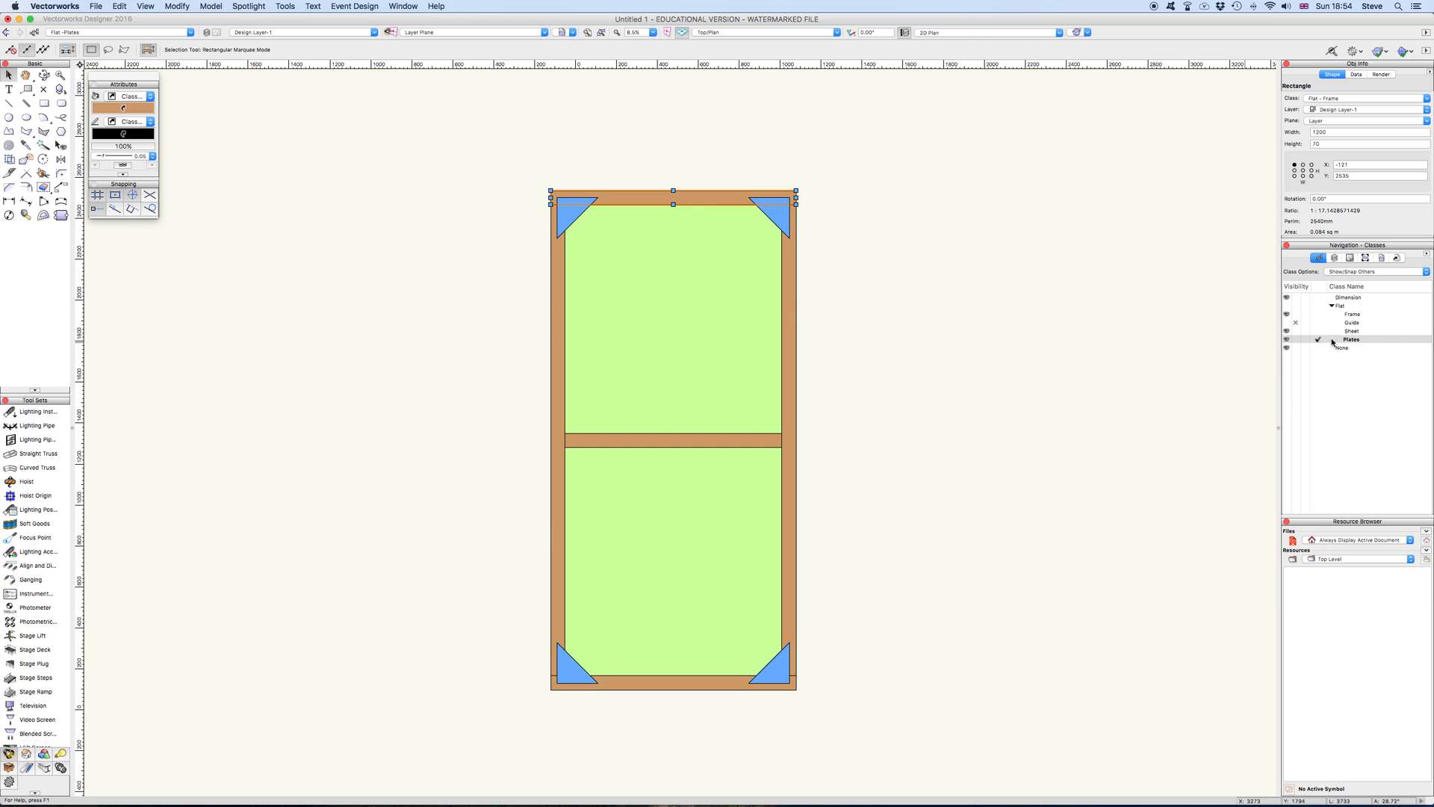
- Test selecting the upper-left corner plate while Plates is the active class, and clear the selection
left_click(923, 312)
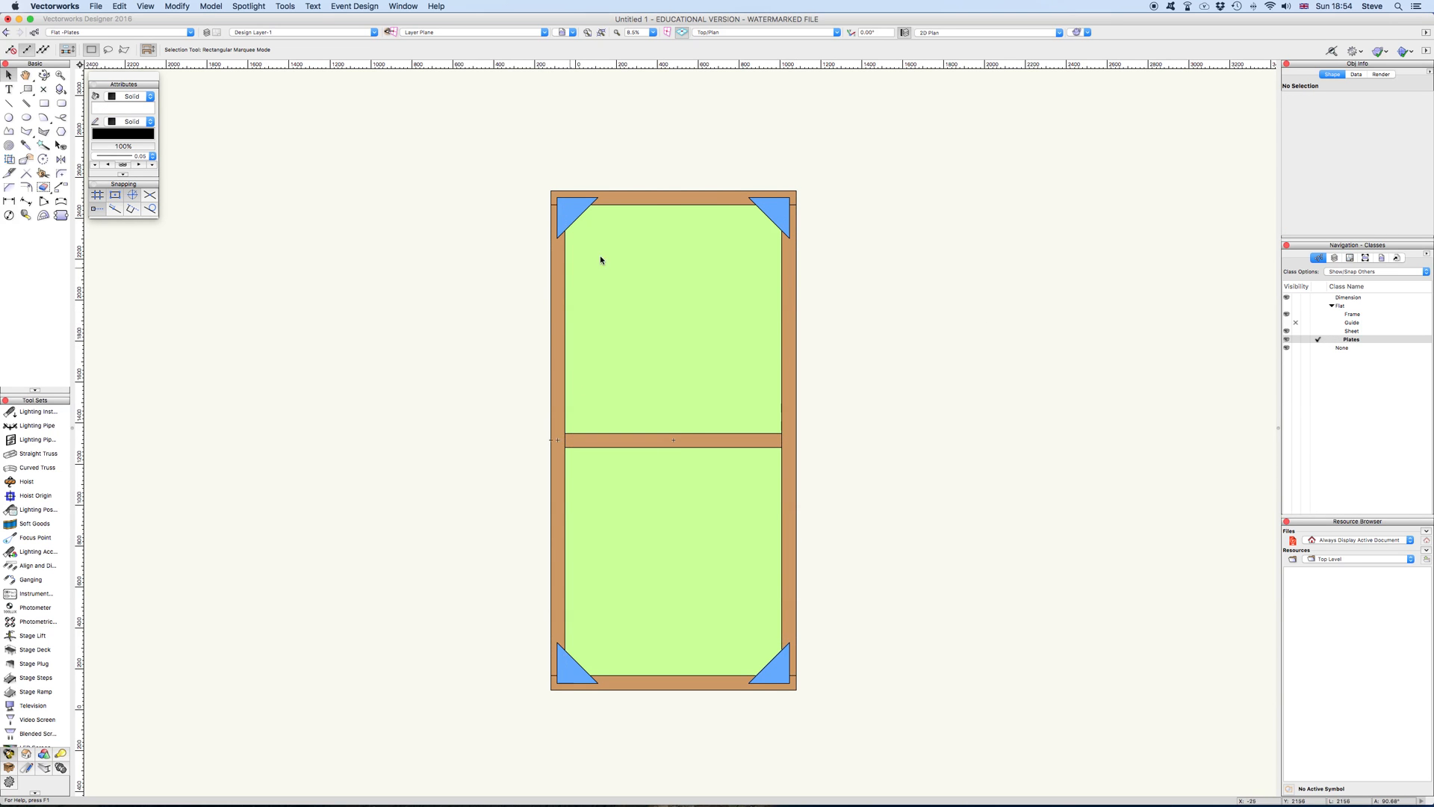
left_click(566, 224)
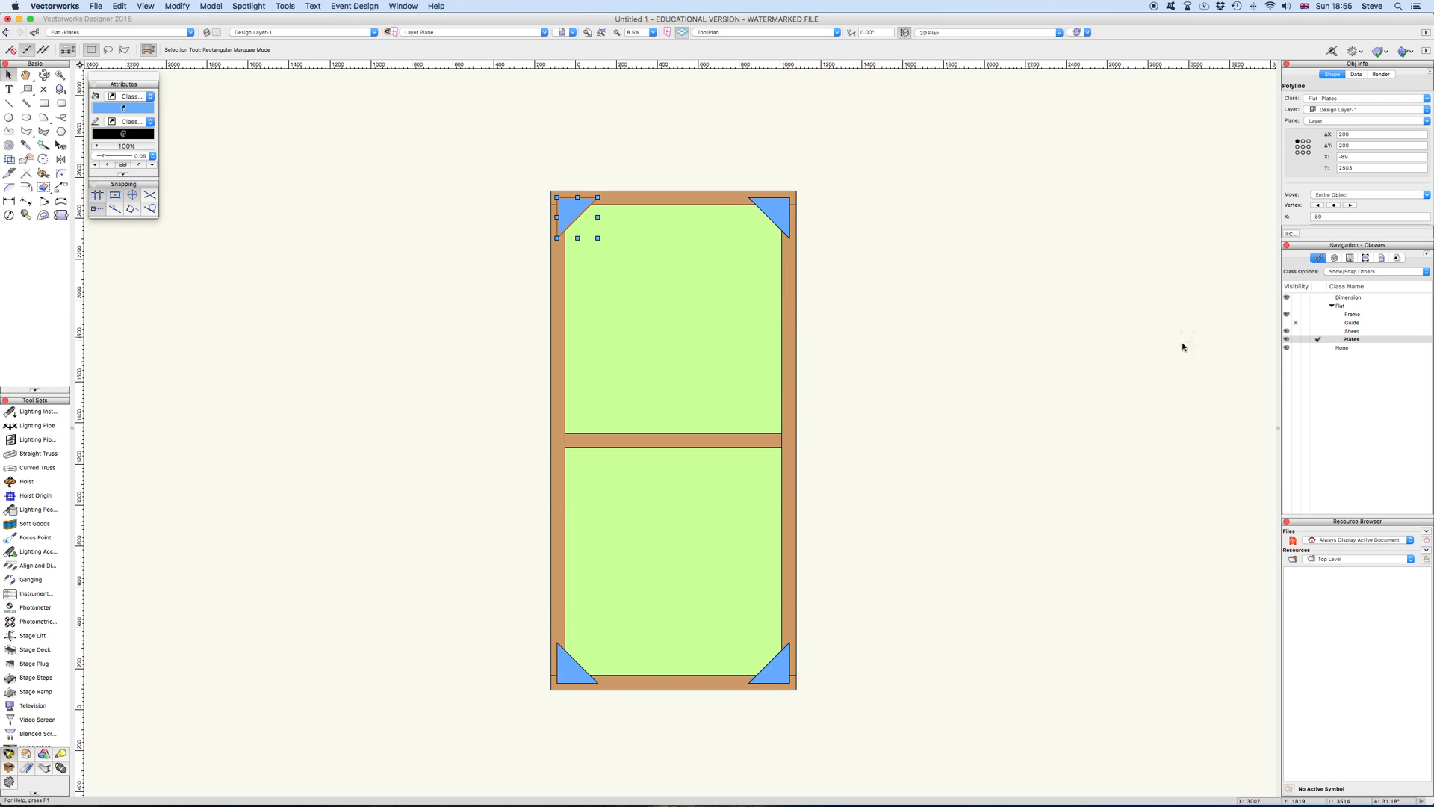
left_click(1046, 375)
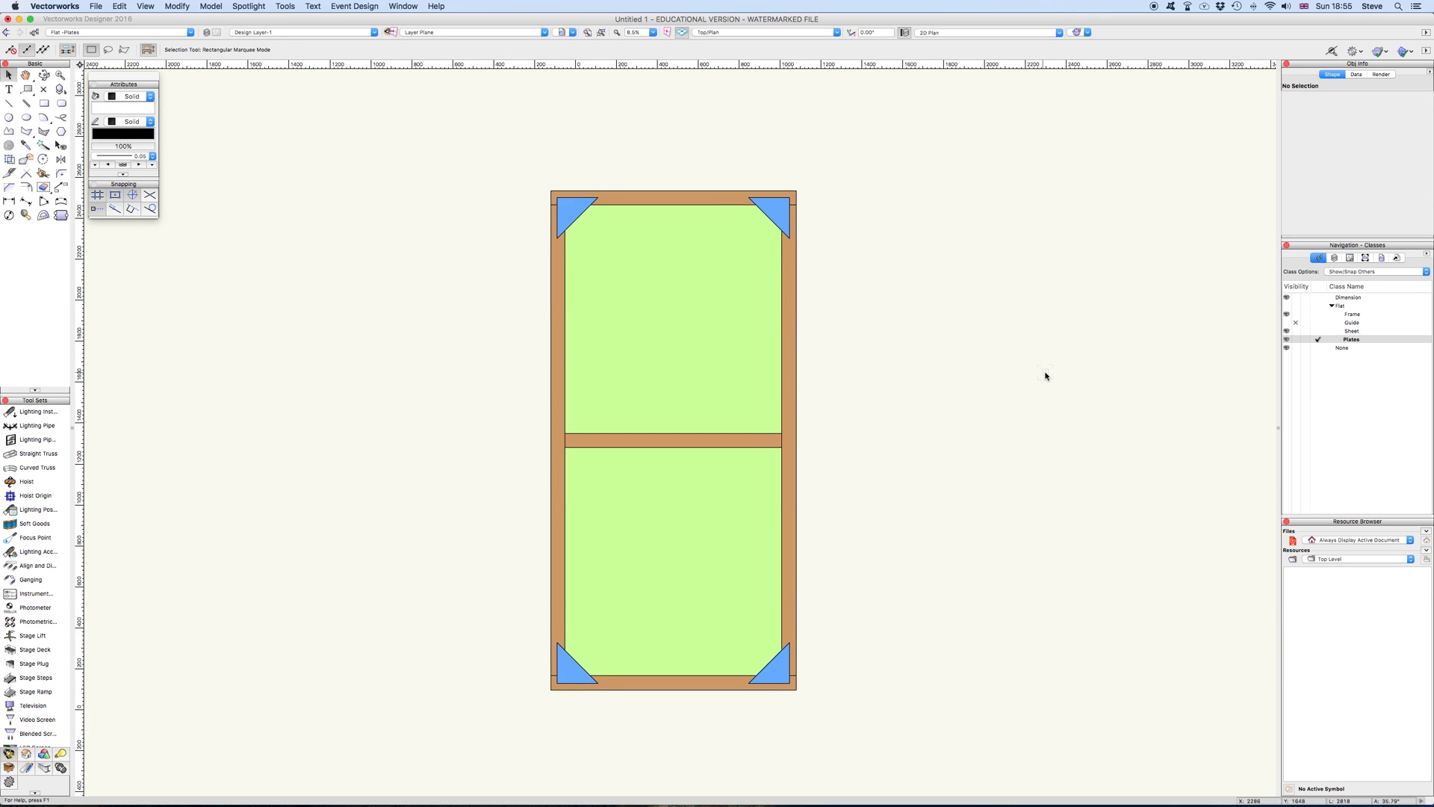
- Make Frame the active class, select all the frame pieces of the flat and extrude them together by 25 mm
left_click(1331, 315)
left_click(1317, 314)
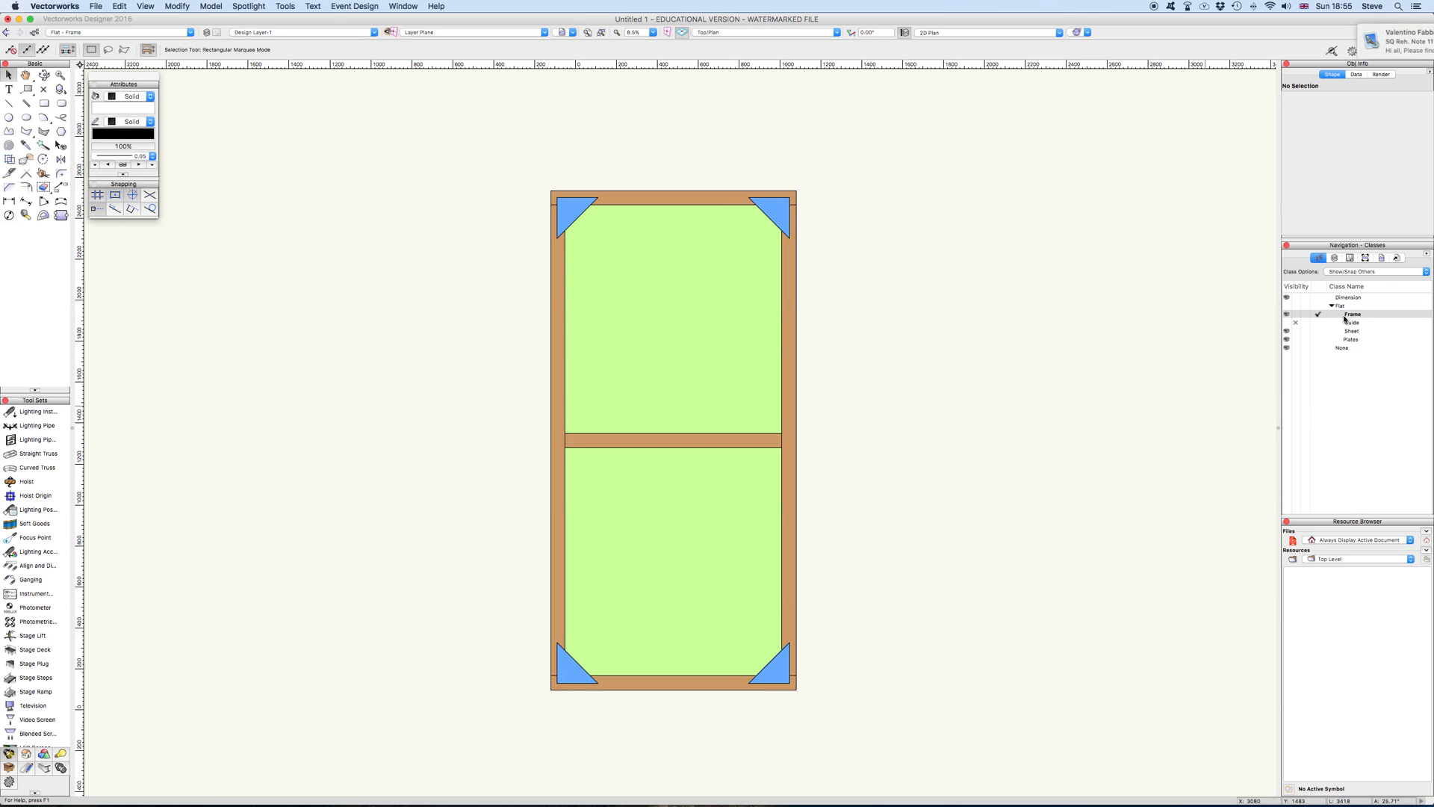
left_click_drag(485, 145, 884, 490)
scroll(877, 659, "down", 5)
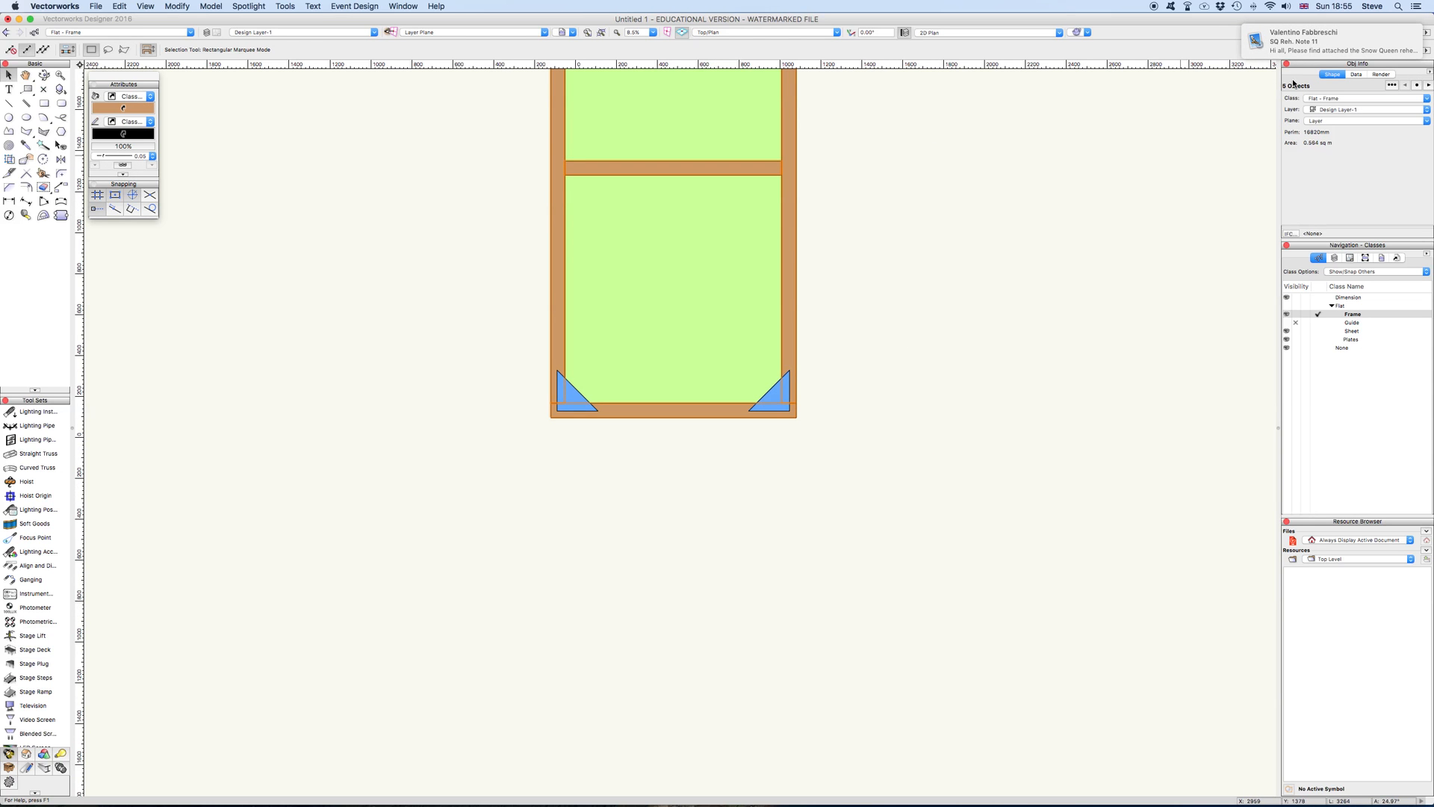
scroll(927, 364, "up", 5)
scroll(927, 364, "right", 2)
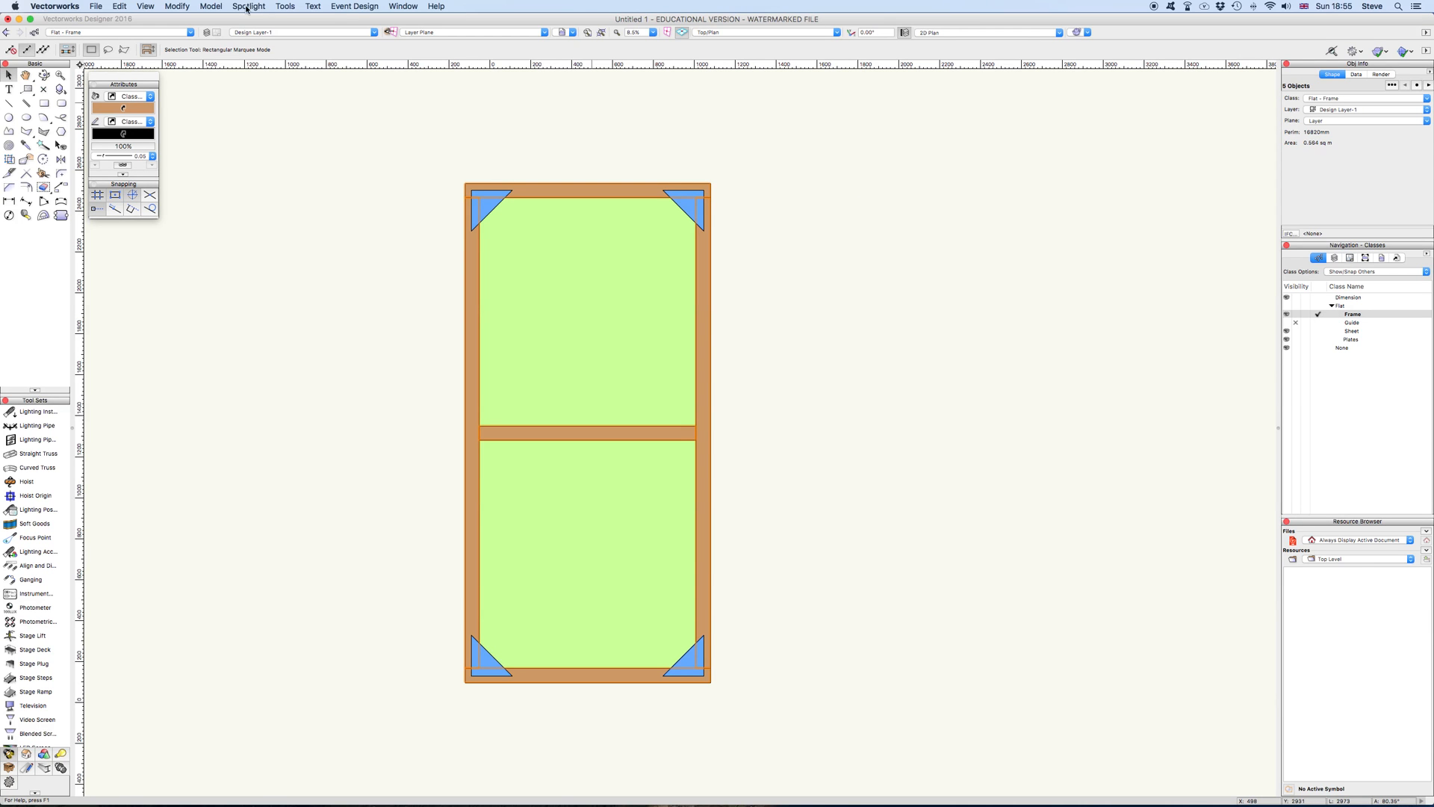
left_click(208, 6)
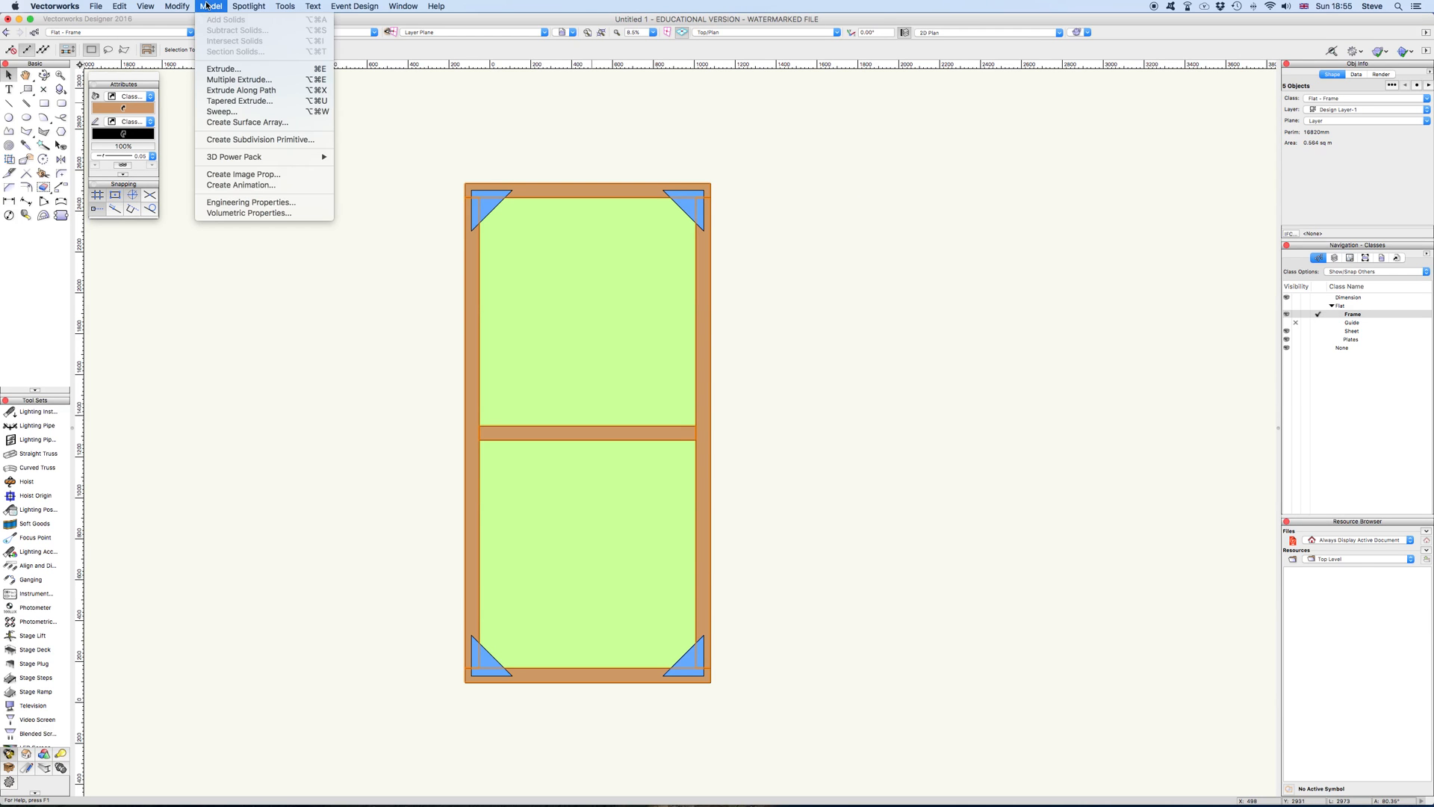
left_click(225, 69)
type("25")
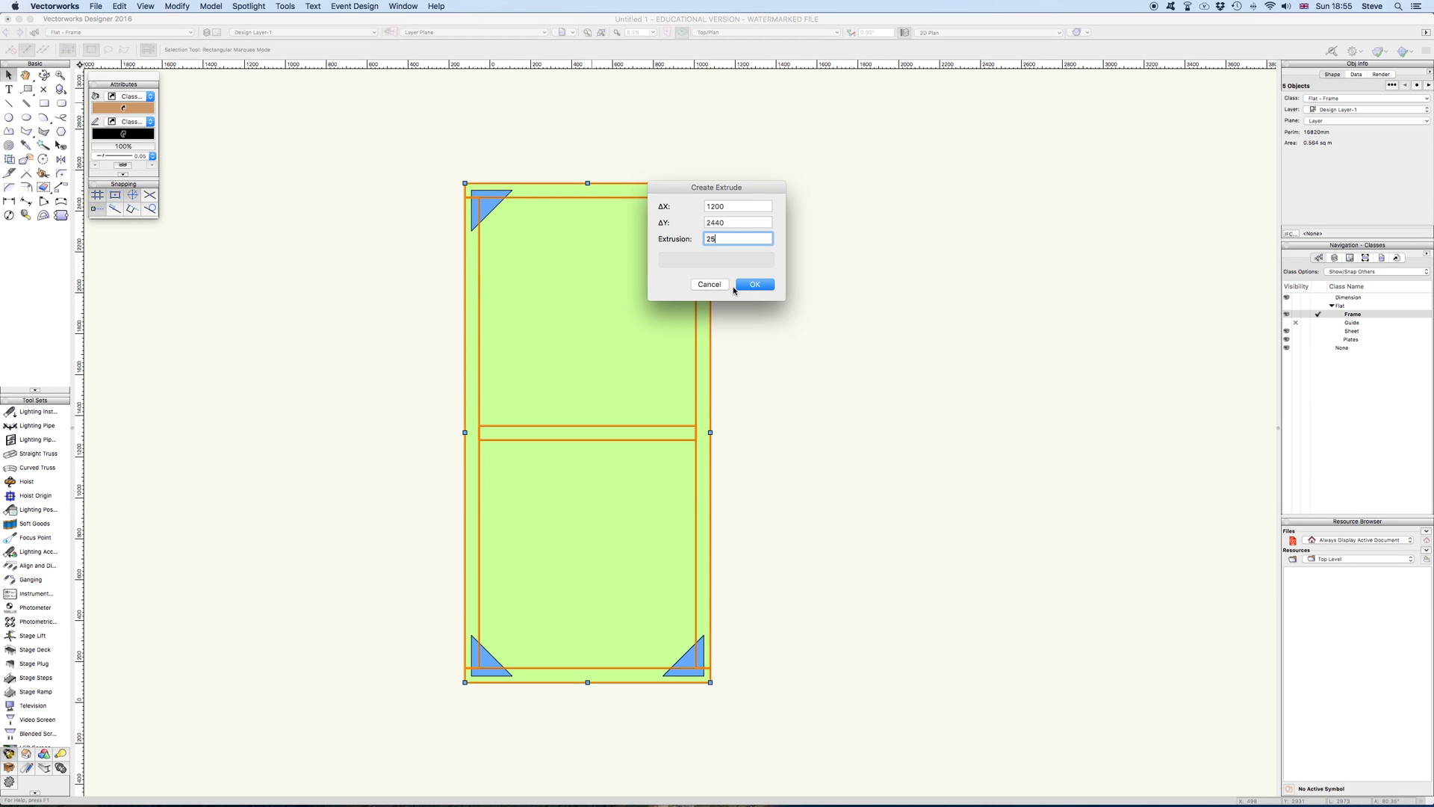
left_click(754, 284)
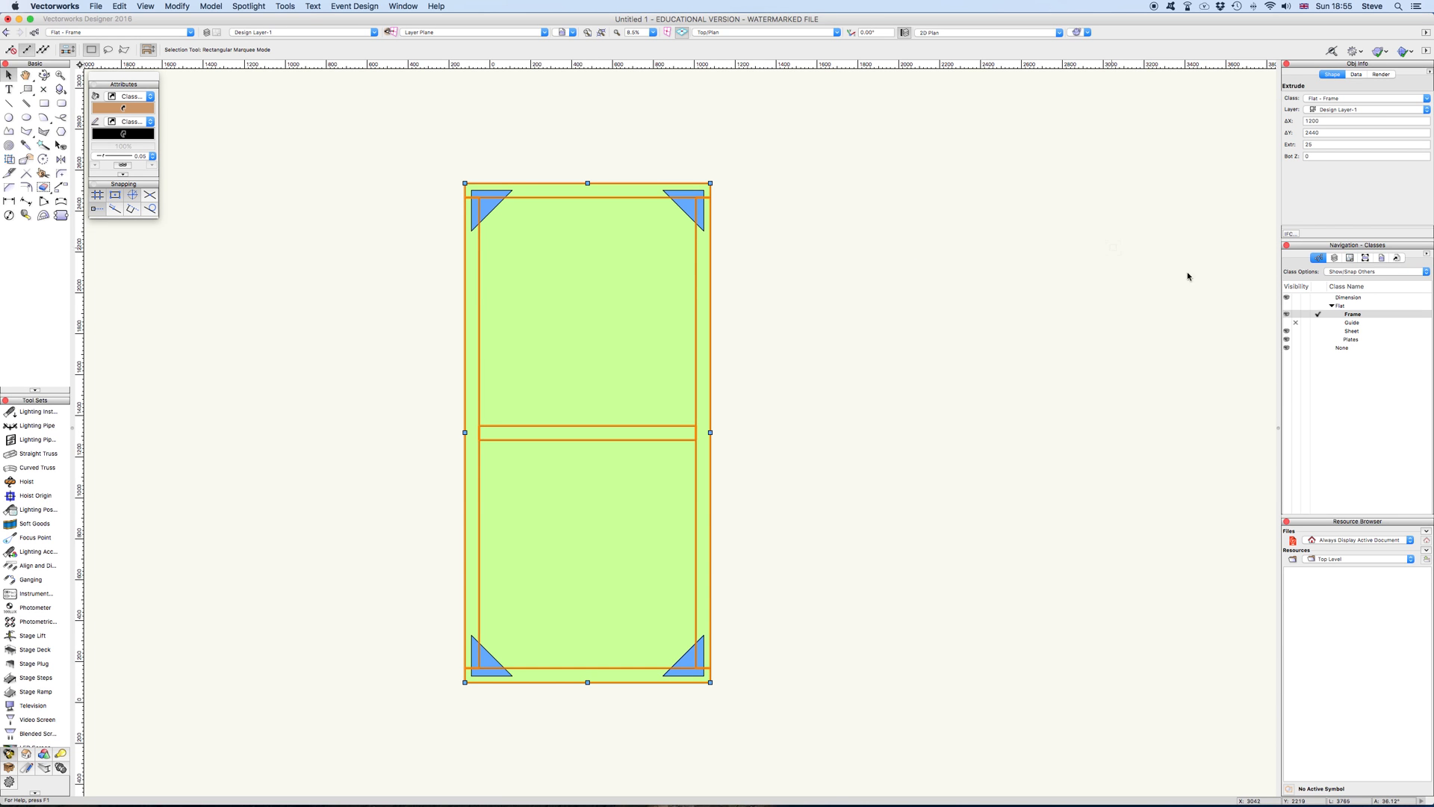
- Make Plates the active class and extrude the four triangular corner plates together by 6 mm
left_click(1318, 340)
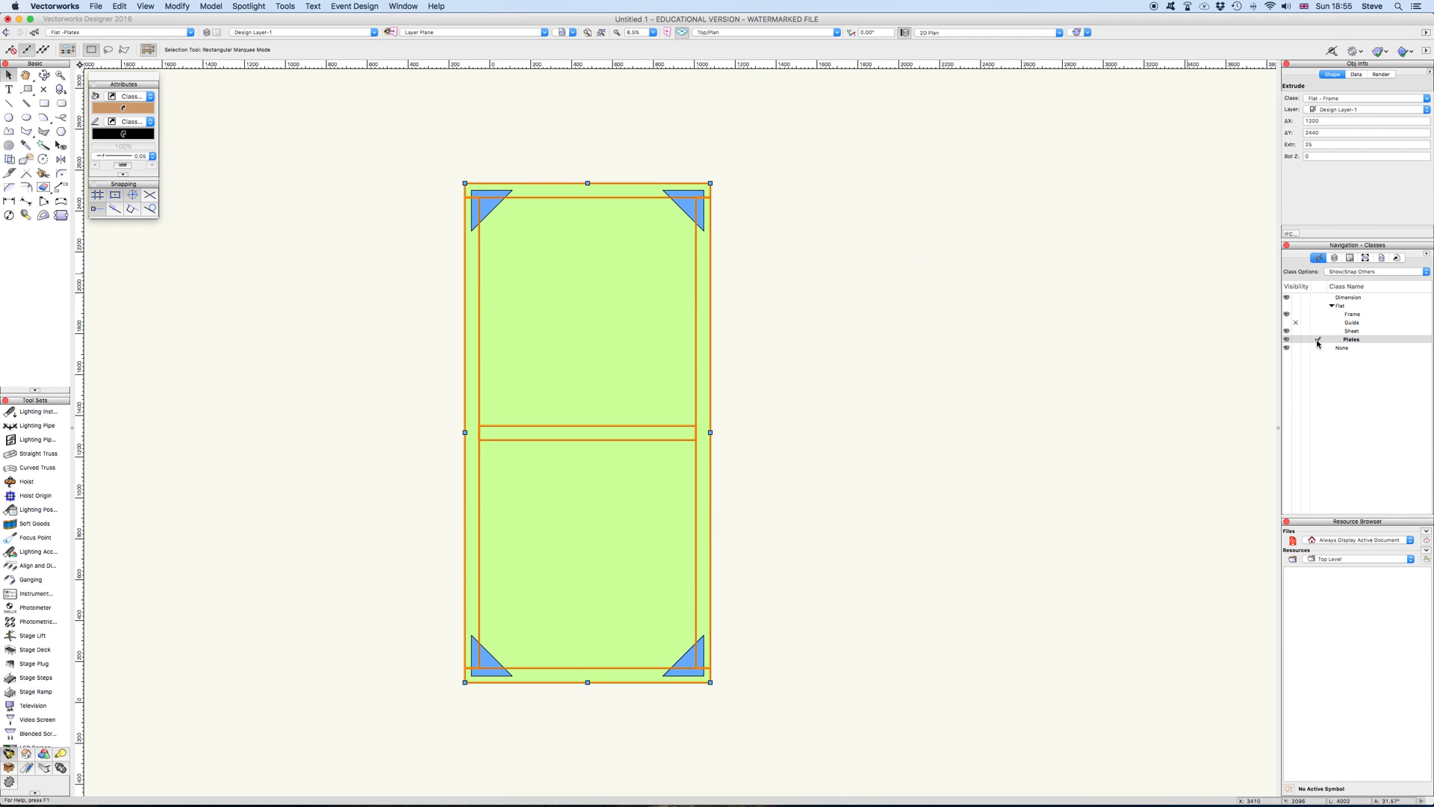
left_click(420, 145)
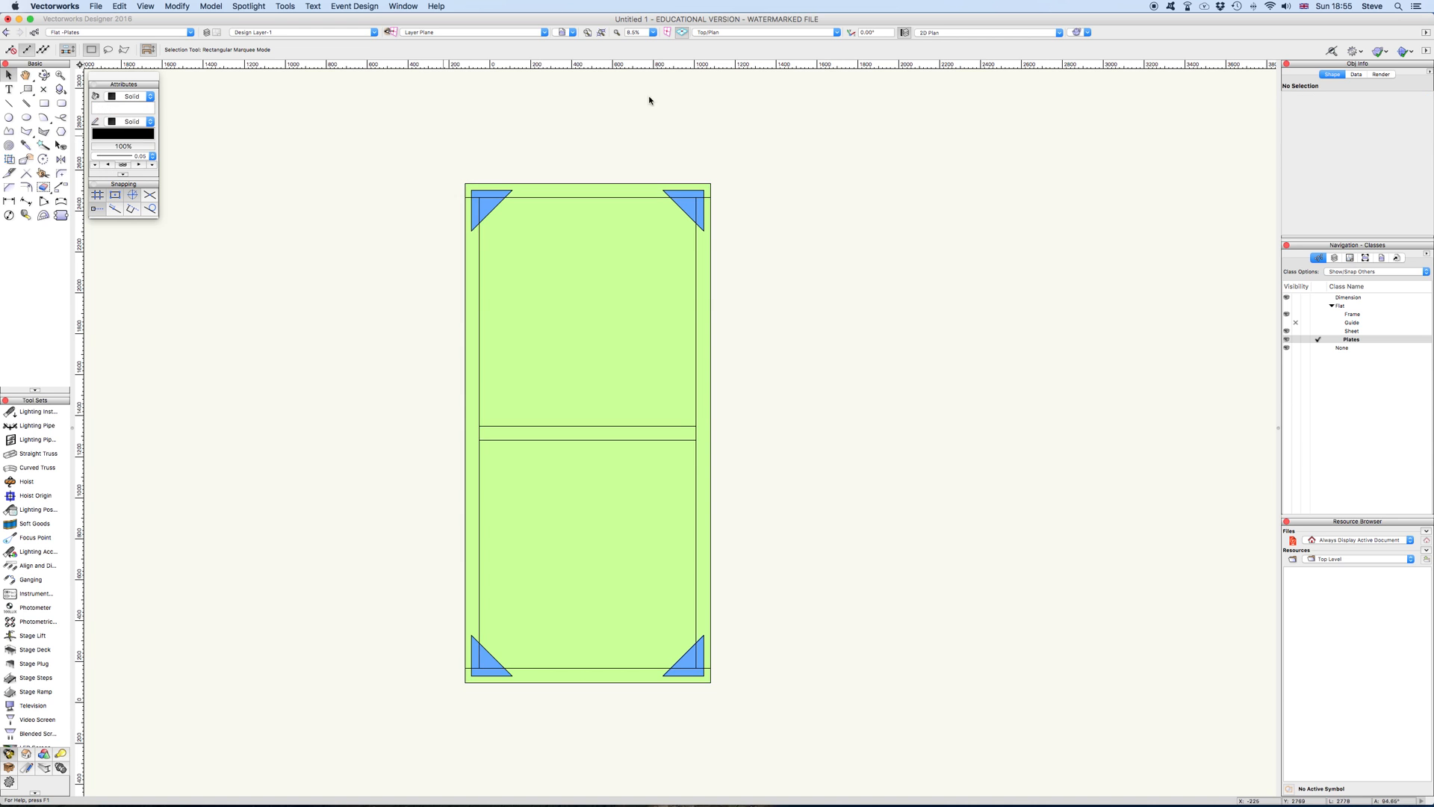
left_click_drag(342, 145, 838, 718)
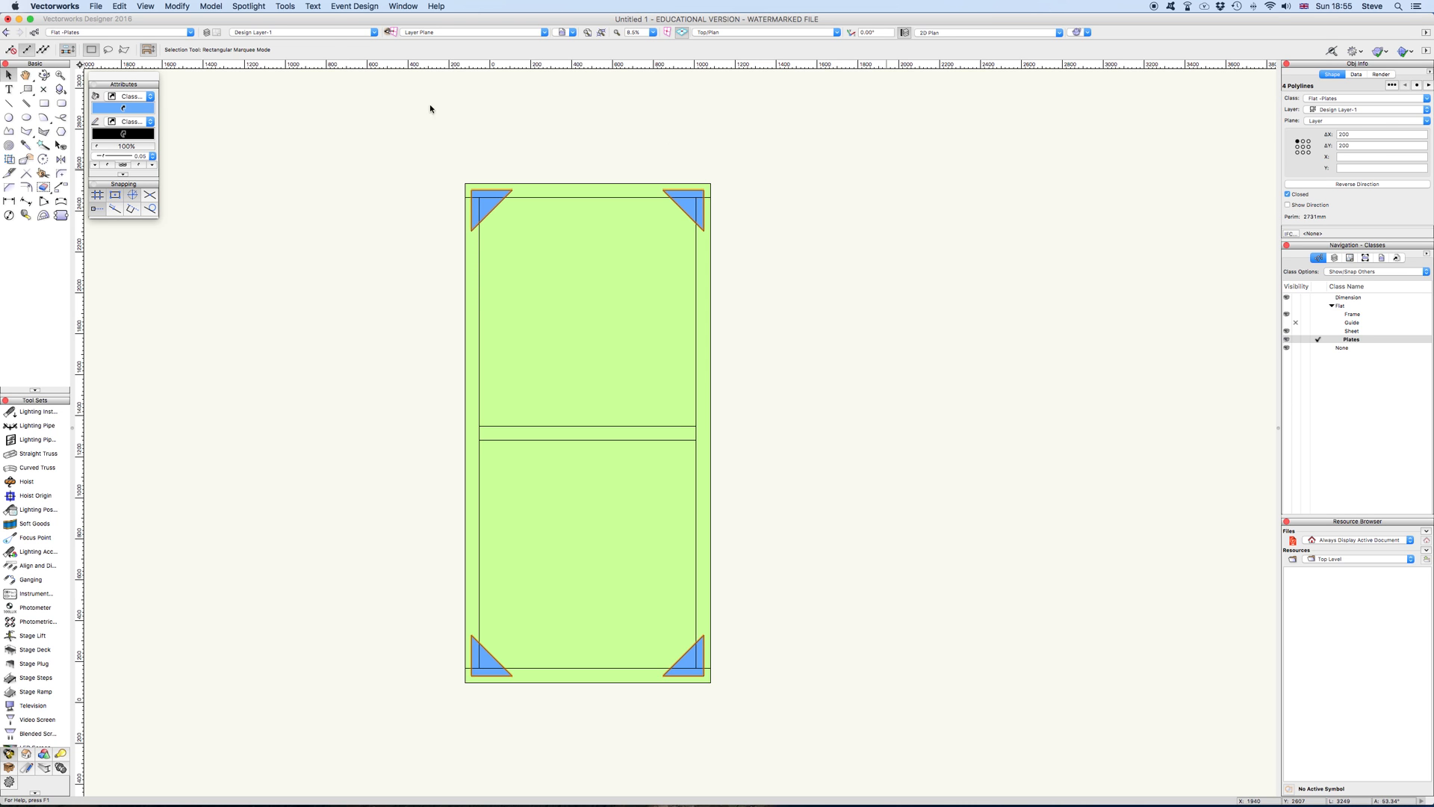
left_click(215, 6)
left_click(246, 69)
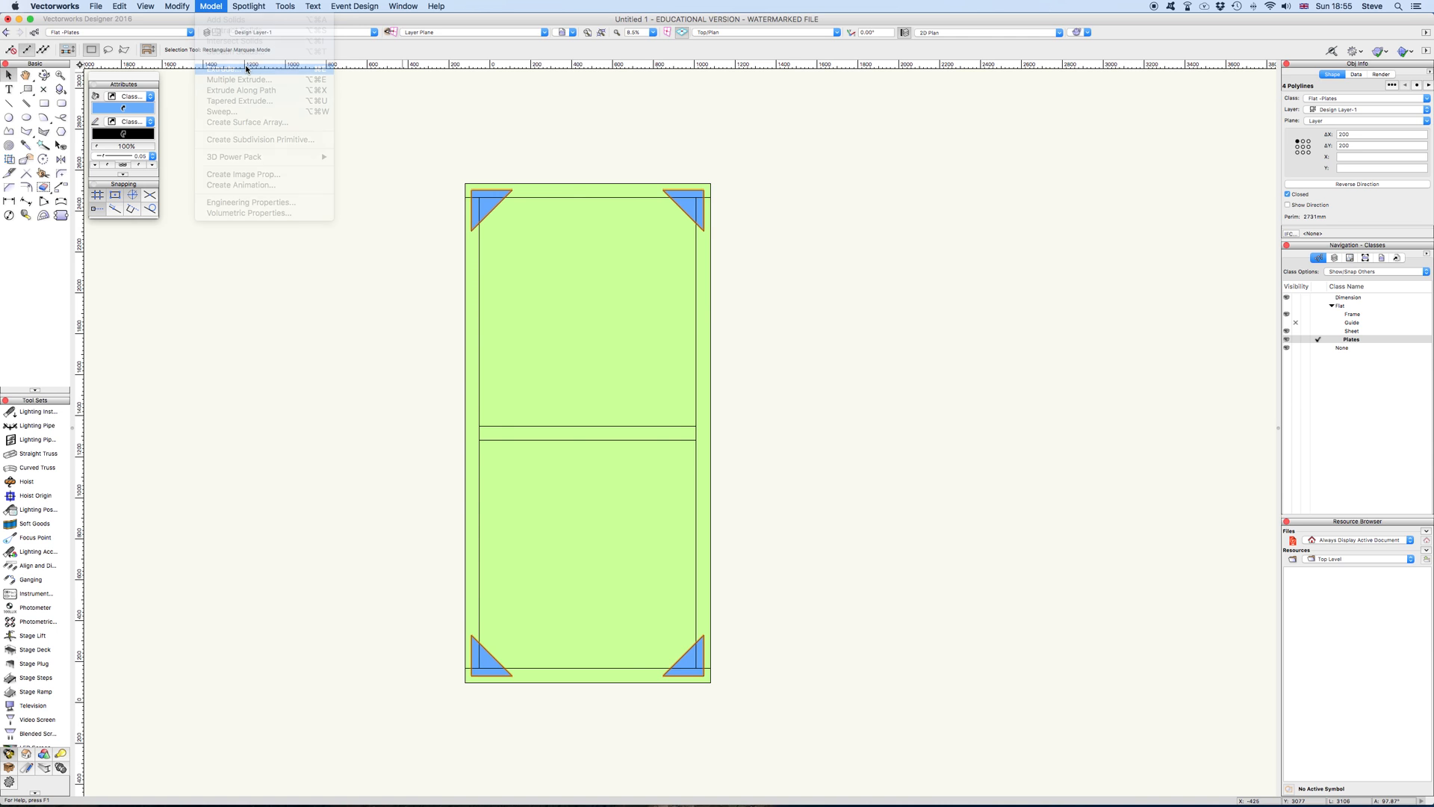
type("6")
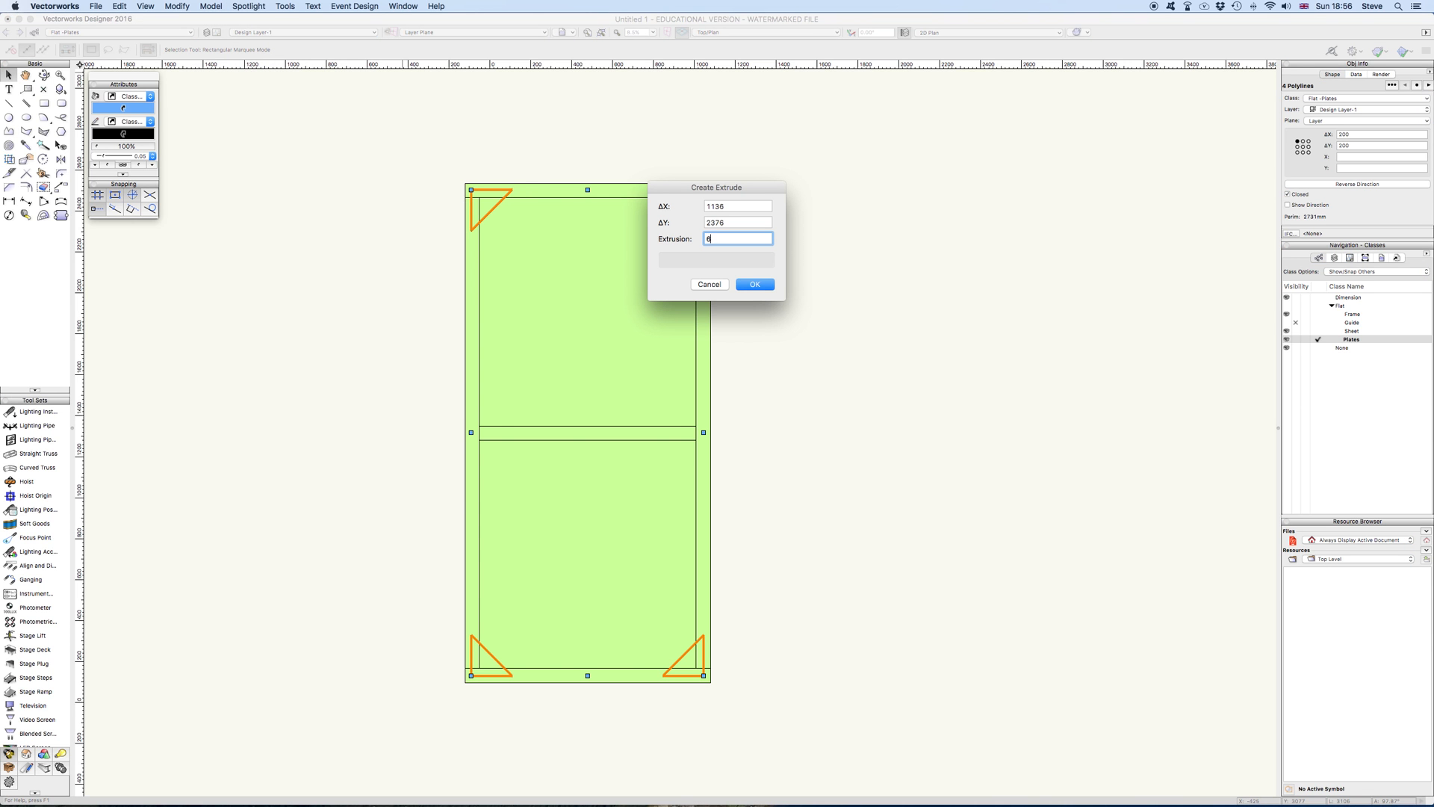
key("Return")
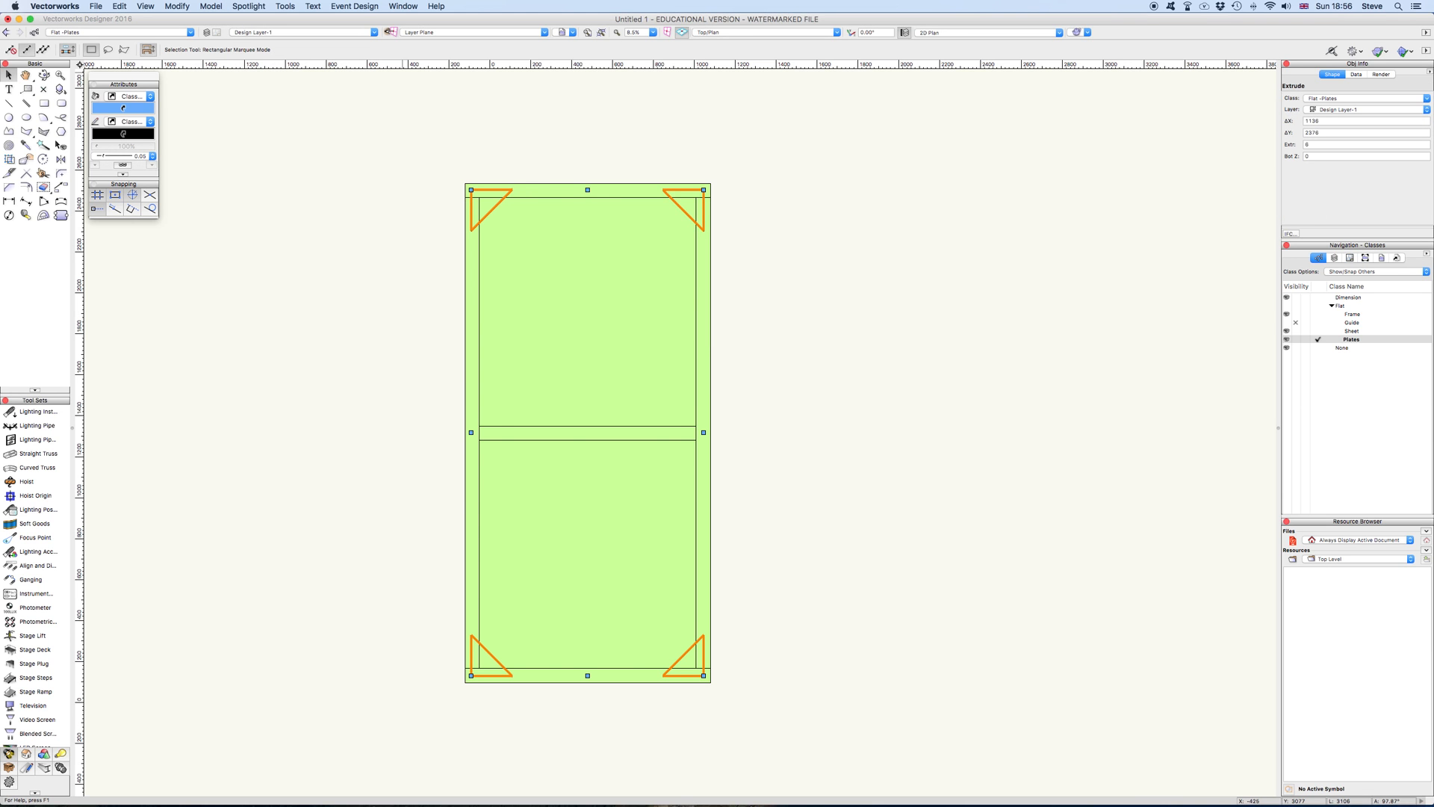
left_click(815, 254)
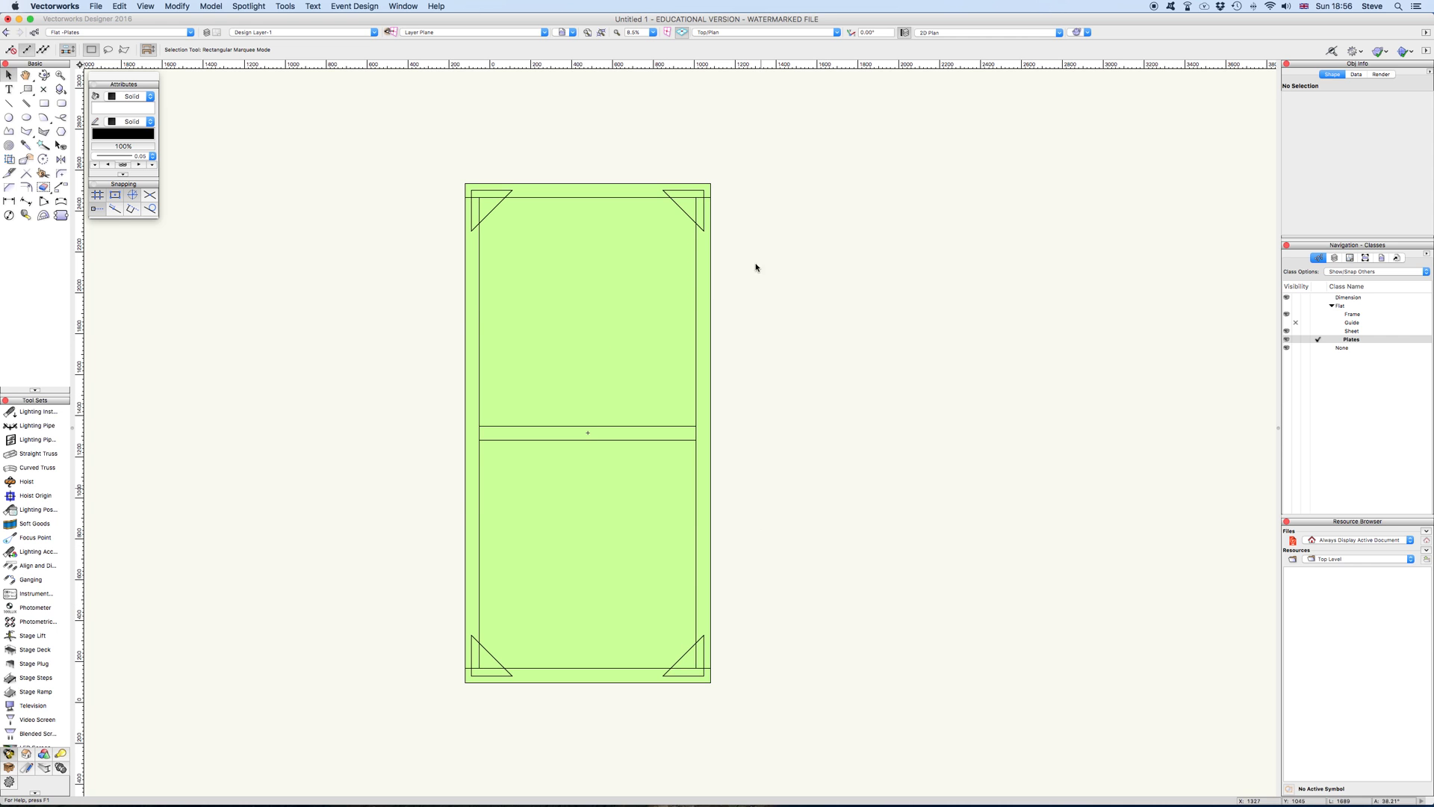
- Make Sheet the active class and extrude the flat's covering sheet rectangle by 4 mm
left_click(1319, 331)
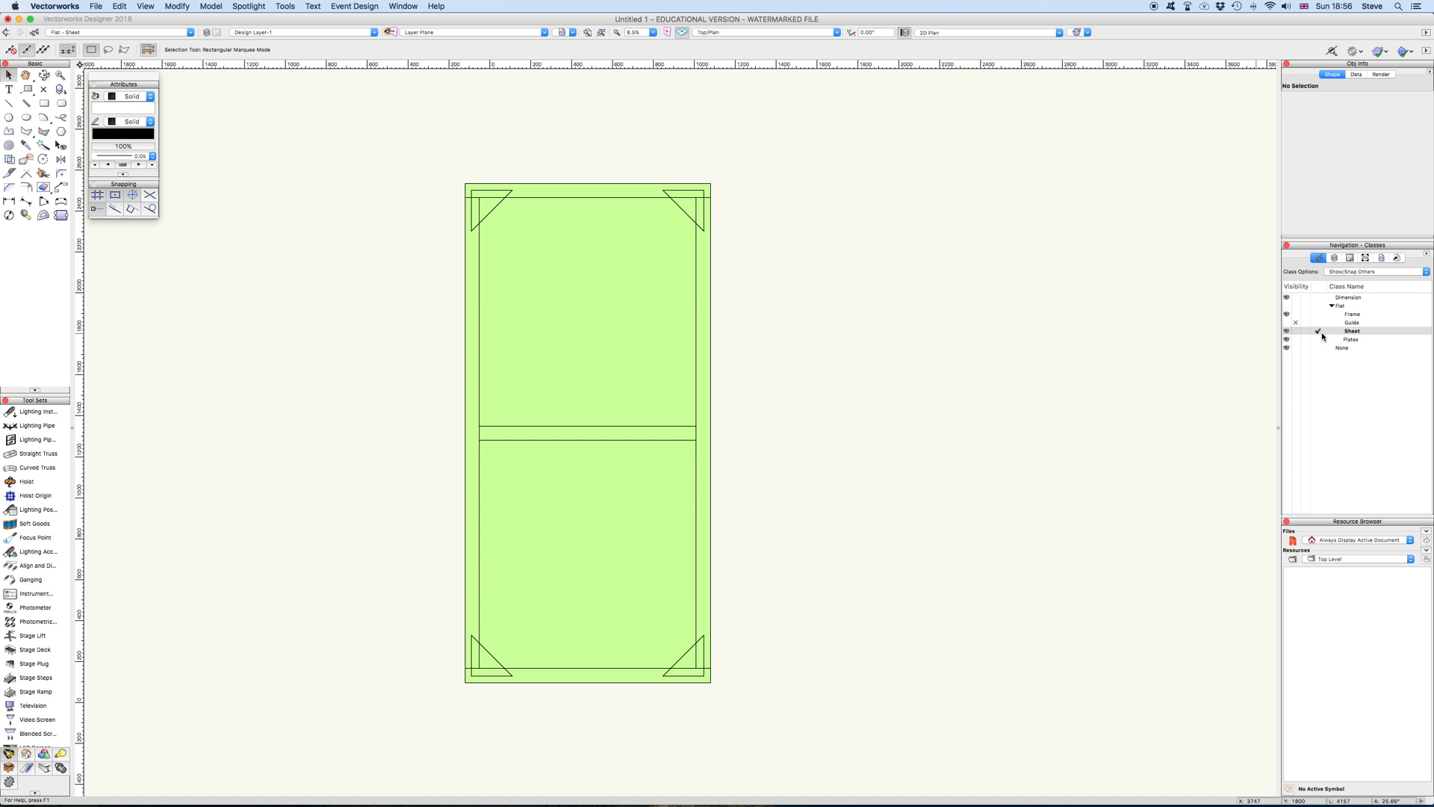
left_click_drag(378, 141, 845, 752)
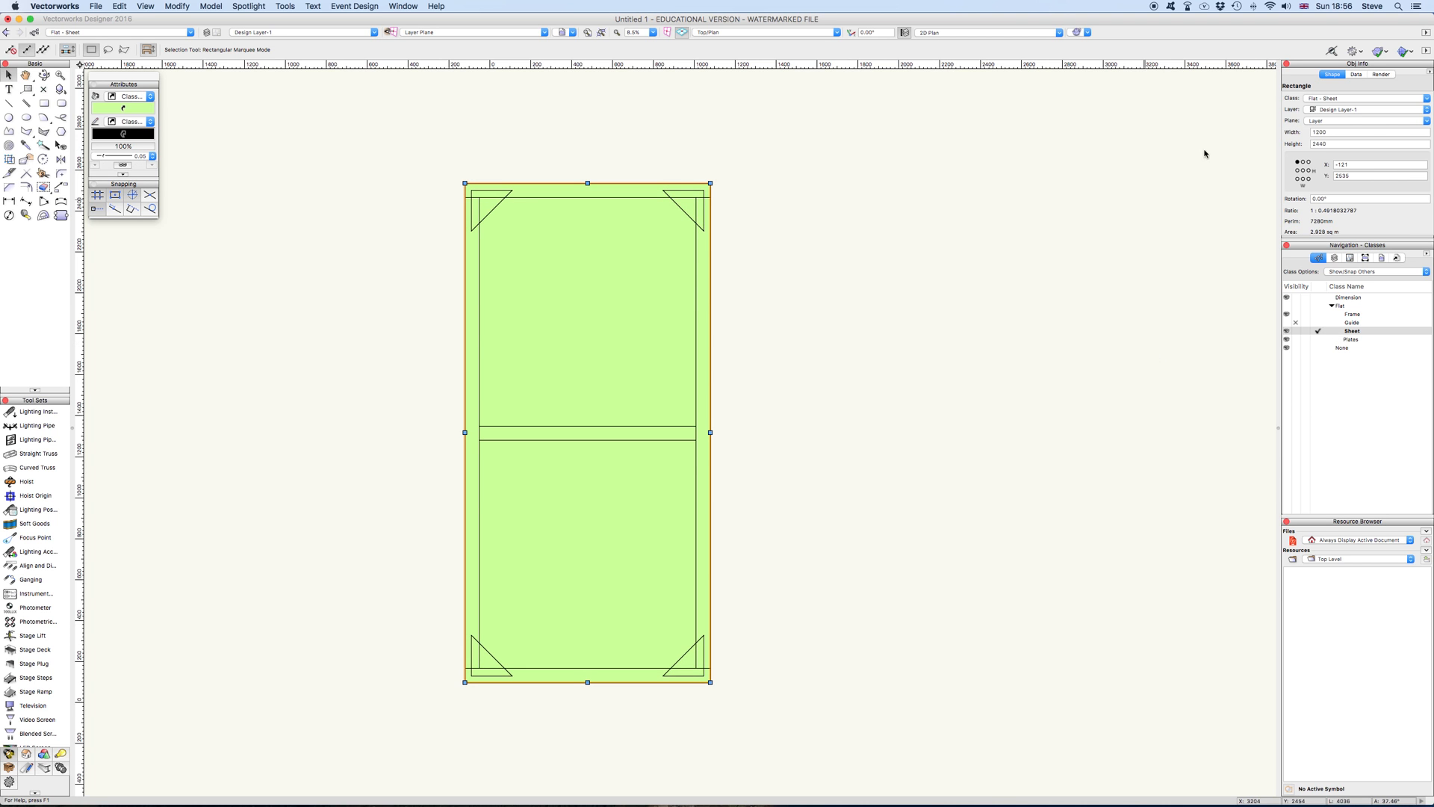
left_click(211, 6)
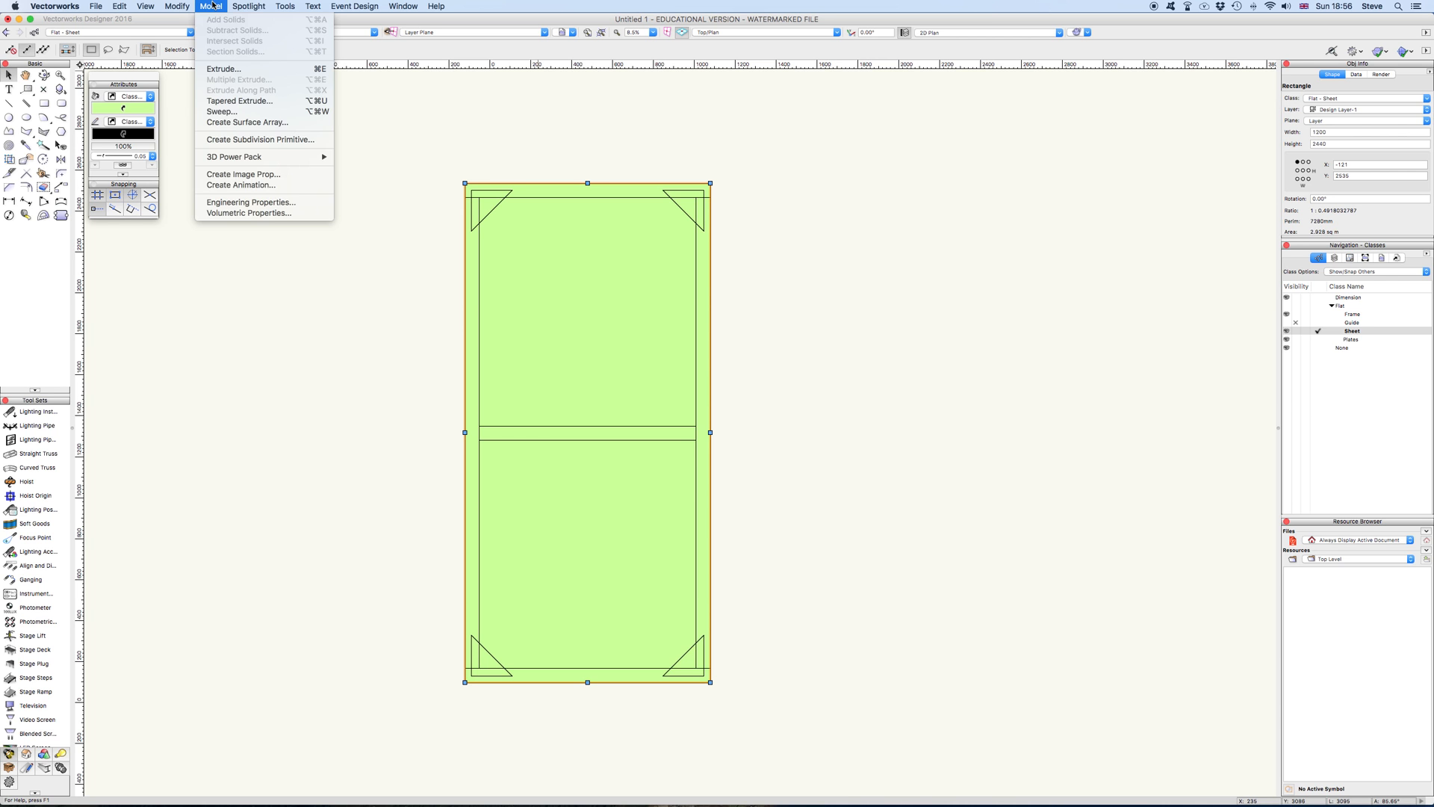
left_click(224, 9)
left_click(224, 9)
left_click(234, 69)
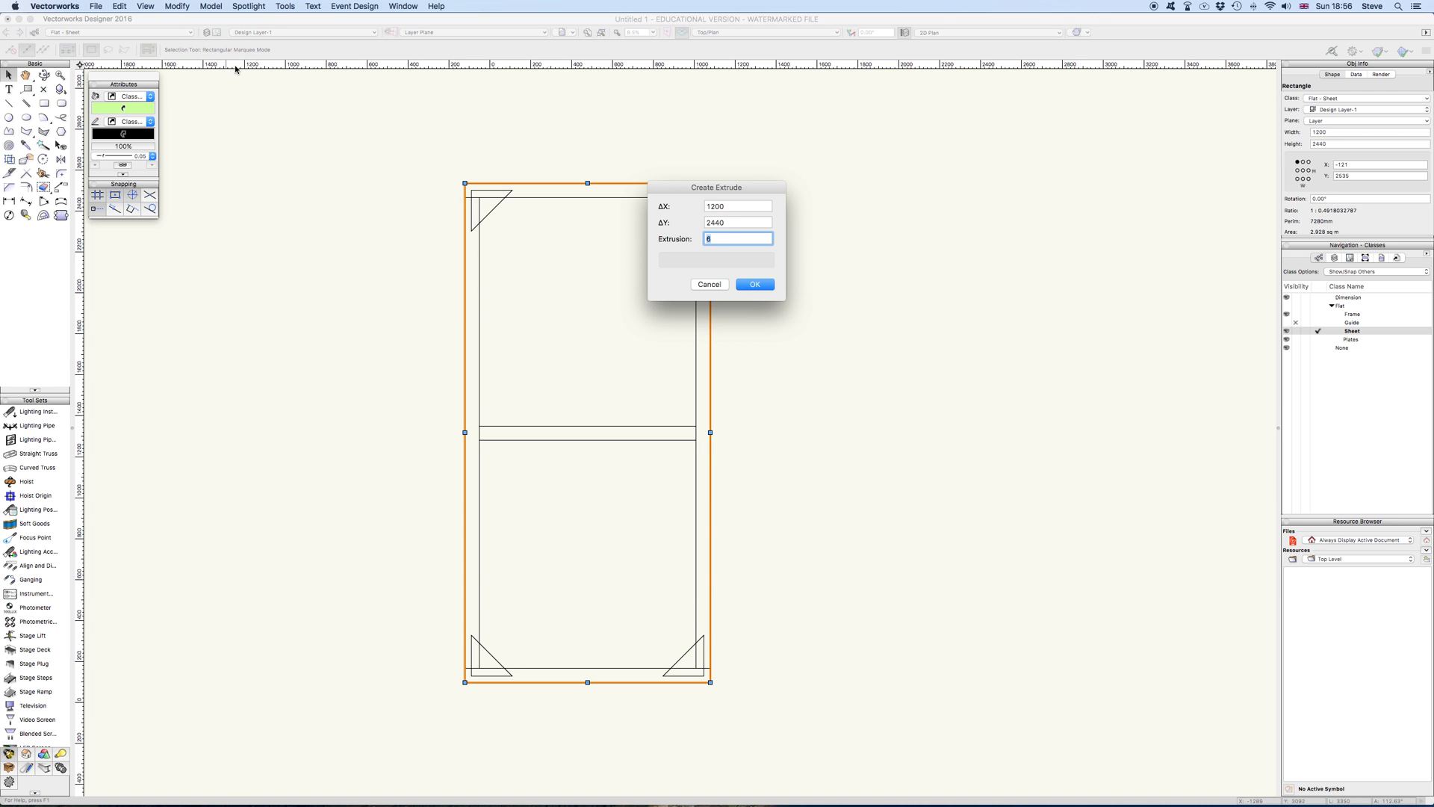
type("4")
key("Return")
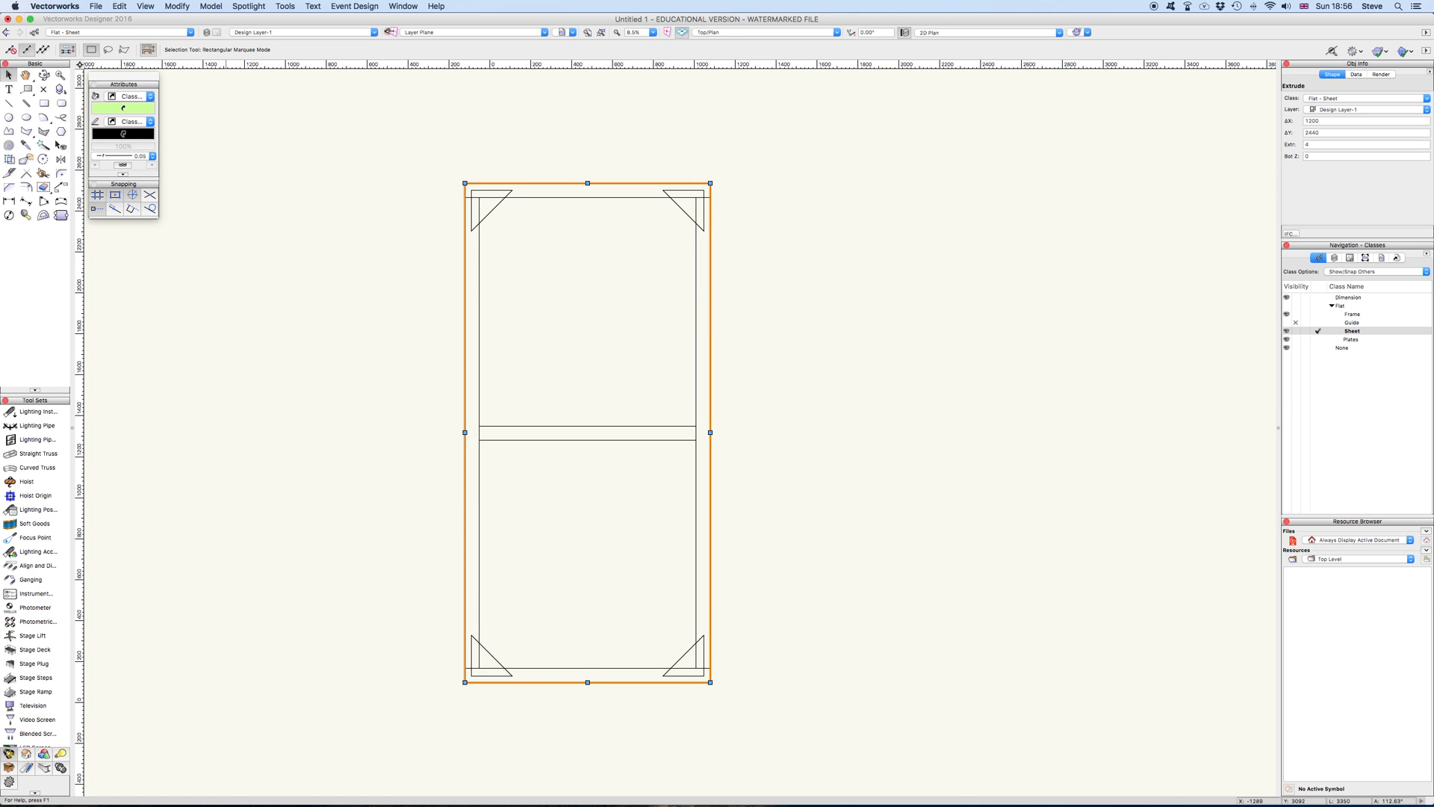
- Orbit the flat in 3D and examine how the extruded frame, plates and sheet sit at one corner
left_click(44, 75)
key("x")
key("x")
left_click(44, 76)
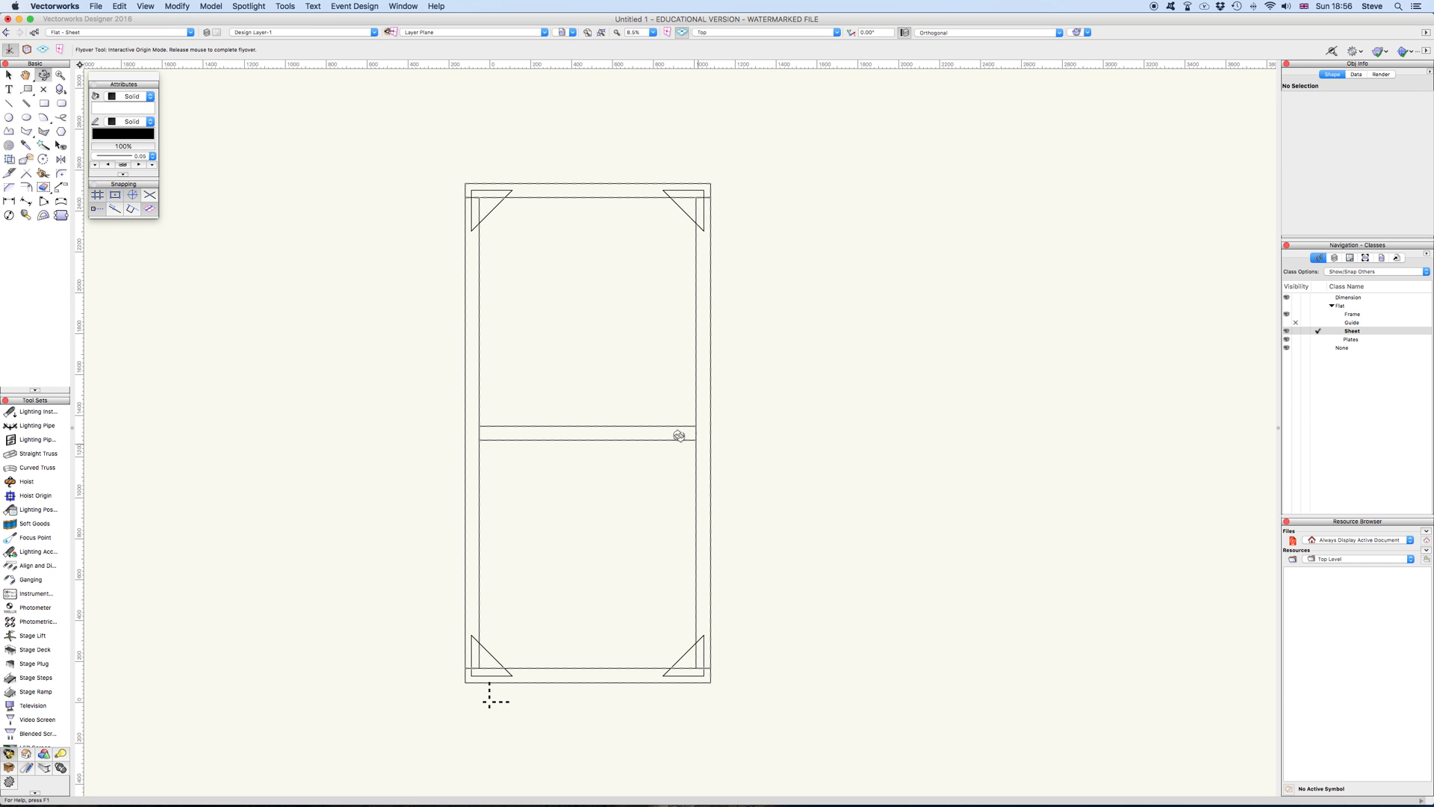
left_click_drag(665, 421, 522, 410)
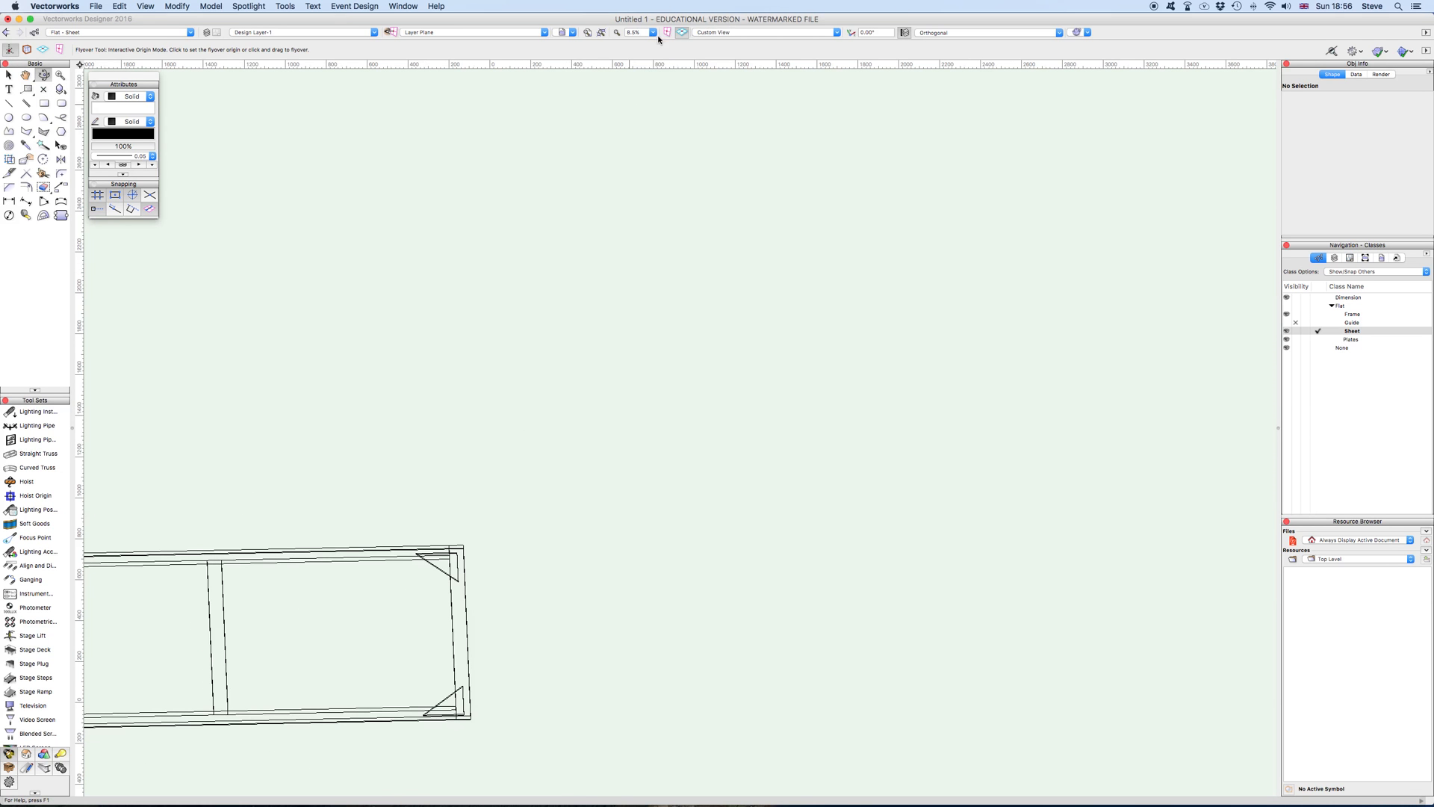
left_click(586, 34)
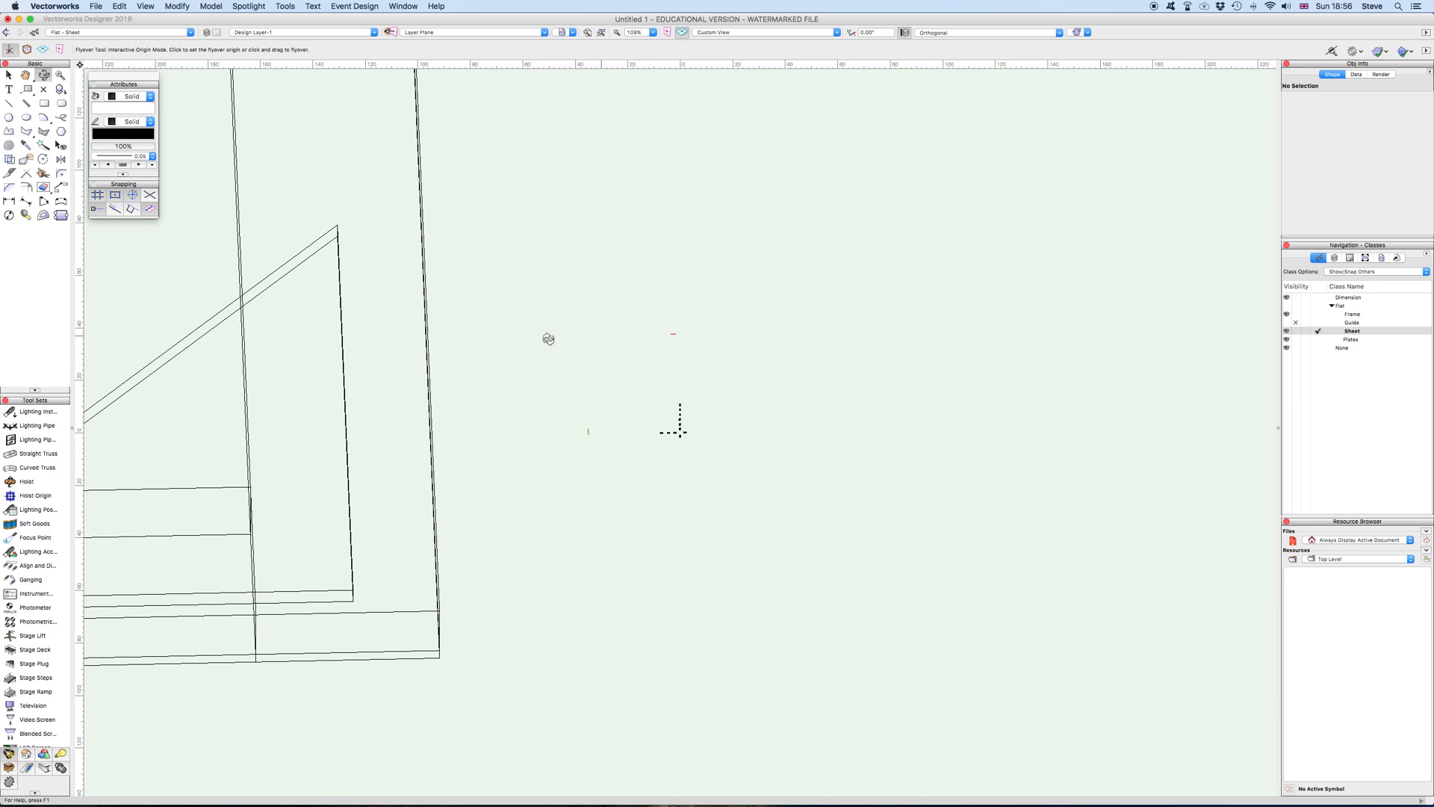
mouse_move(403, 509)
left_mouse_down()
mouse_move(436, 467)
mouse_move(410, 445)
mouse_move(410, 468)
mouse_move(400, 449)
mouse_move(435, 448)
mouse_move(438, 435)
left_mouse_up()
- Return to the Top/Plan view with the whole flat in sight and select the sheet extrusion to check its bottom Z
key("ctrl+5")
scroll(598, 445, "down", 5)
scroll(598, 449, "down", 3)
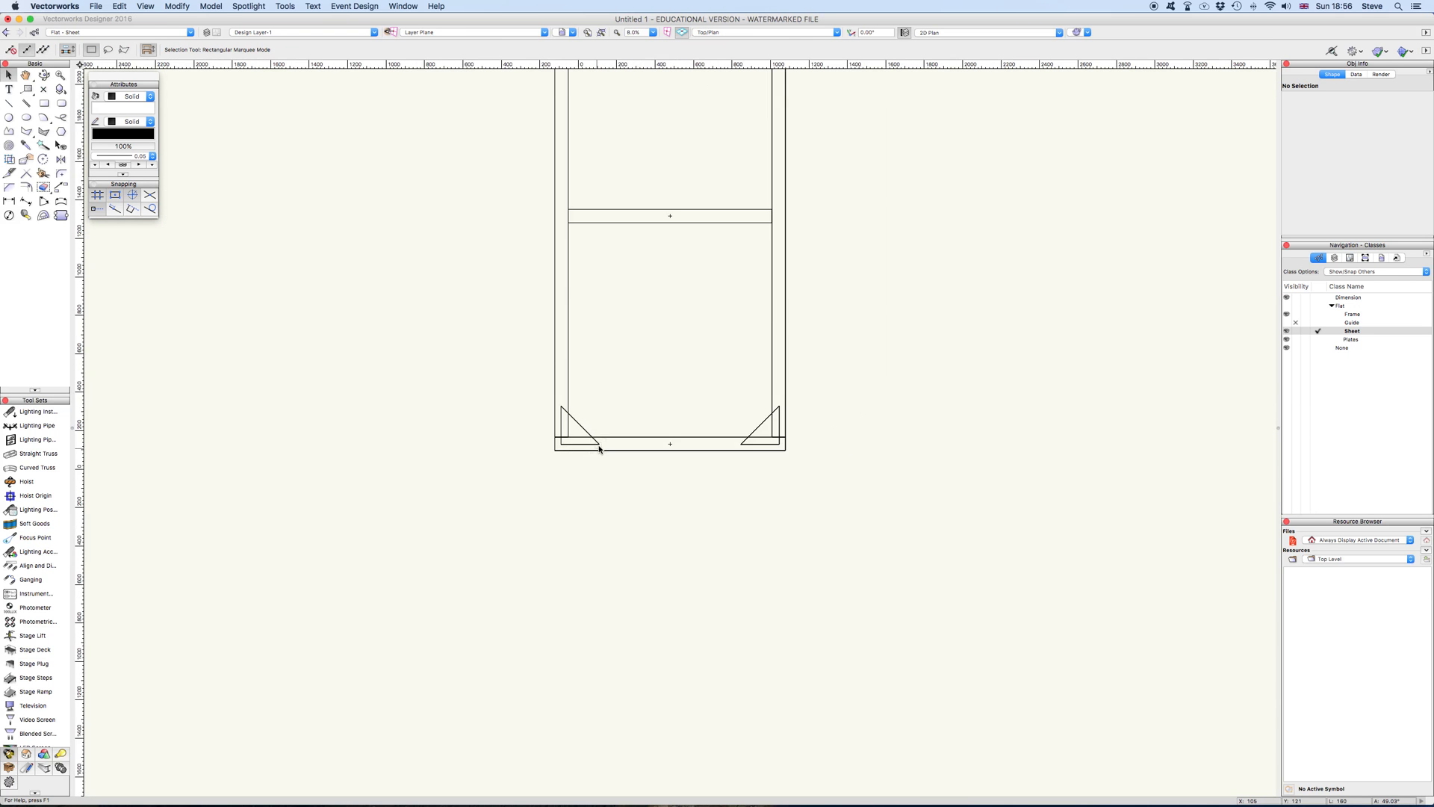
mouse_move(874, 234)
left_mouse_down()
mouse_move(810, 384)
mouse_move(759, 449)
left_mouse_up()
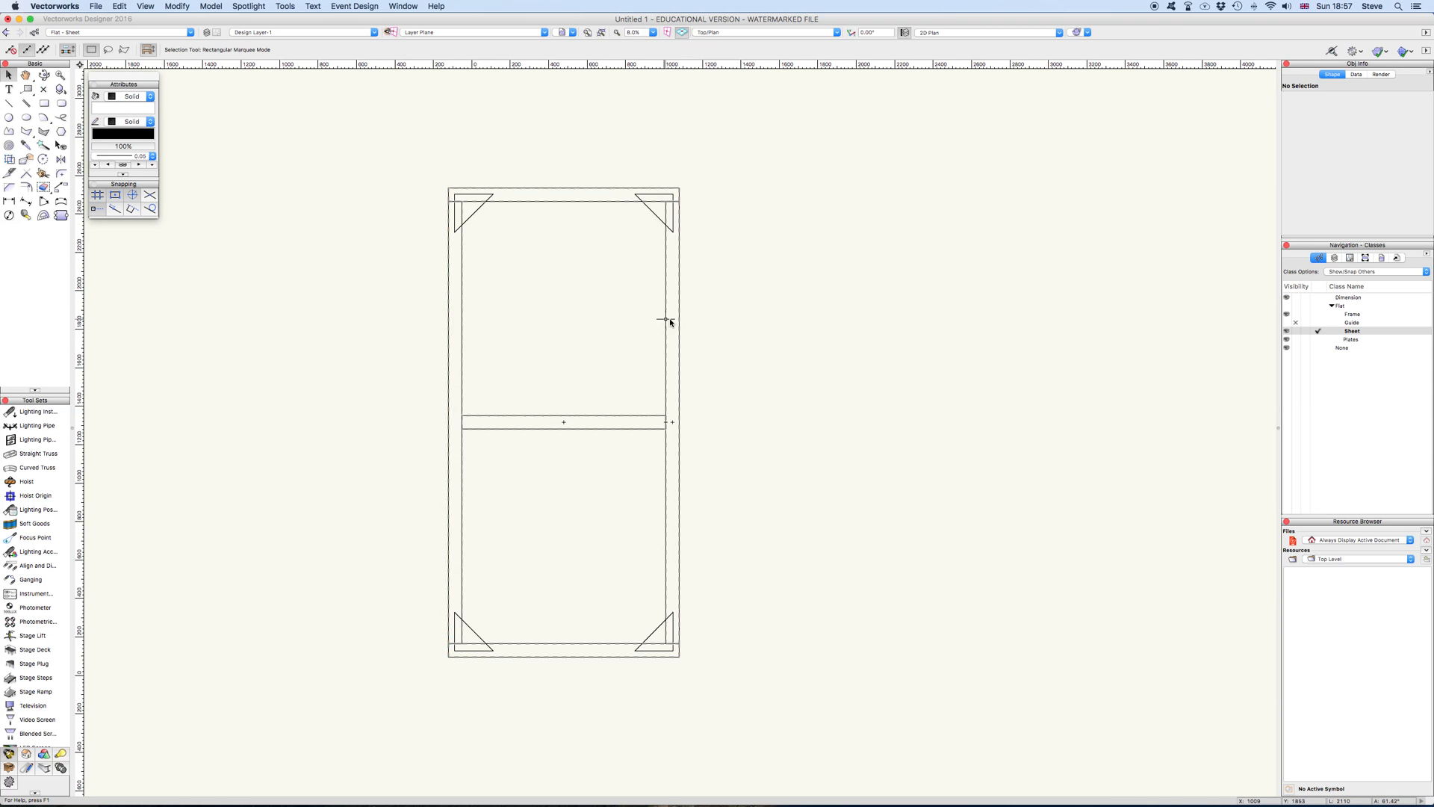
left_click(679, 320)
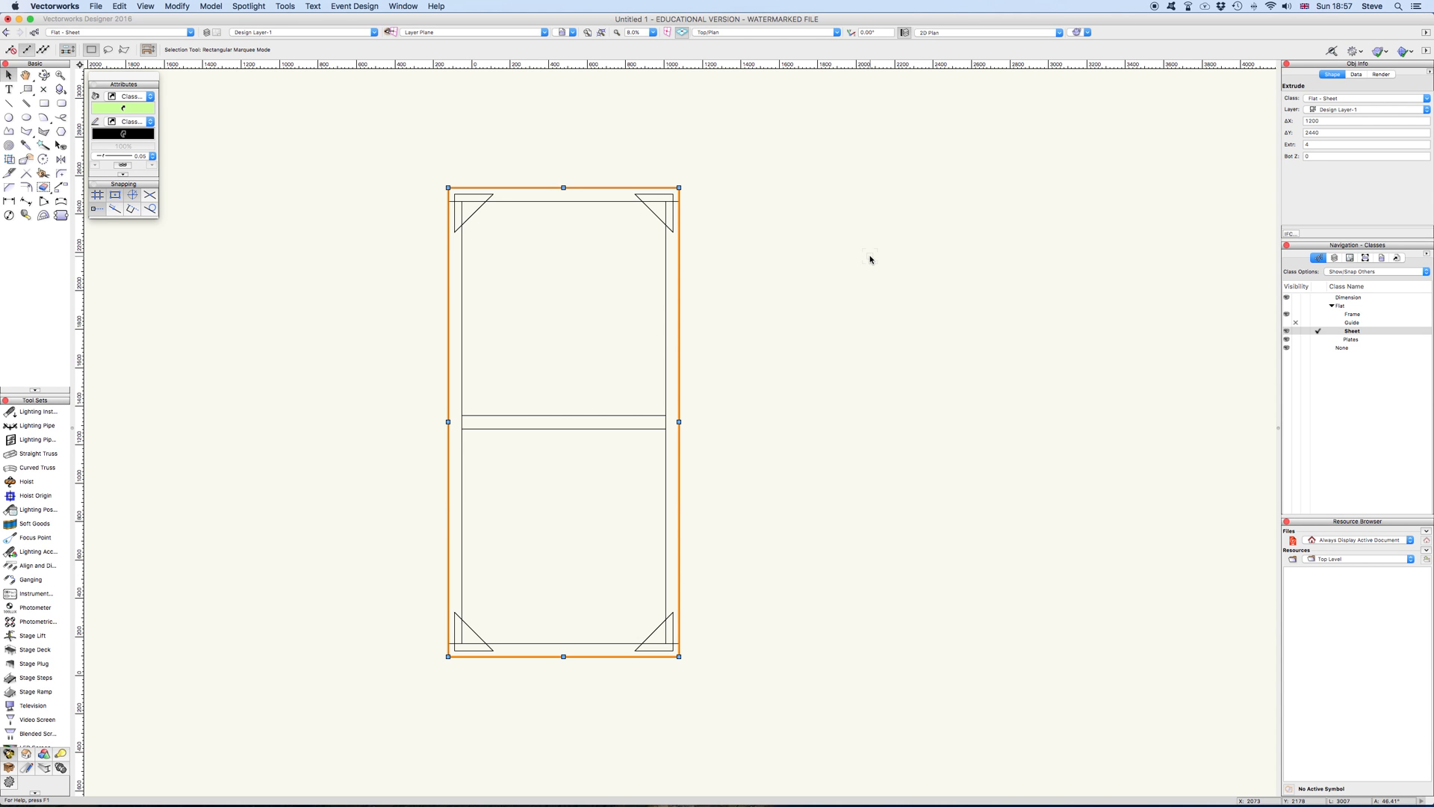
- Make Frame the active class, select the frame extrusion and set its bottom Z to 4 mm
left_click(667, 270)
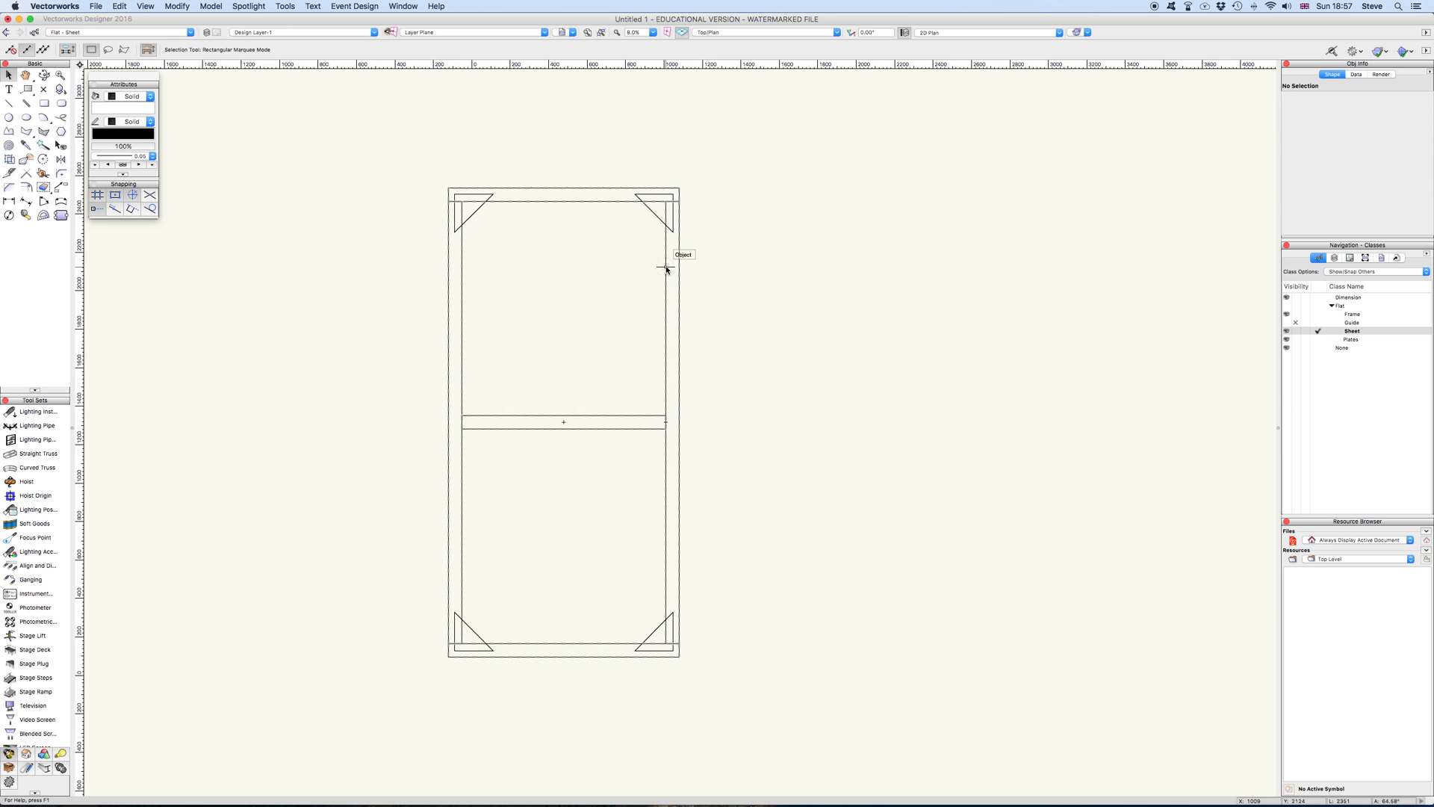
left_click(1326, 315)
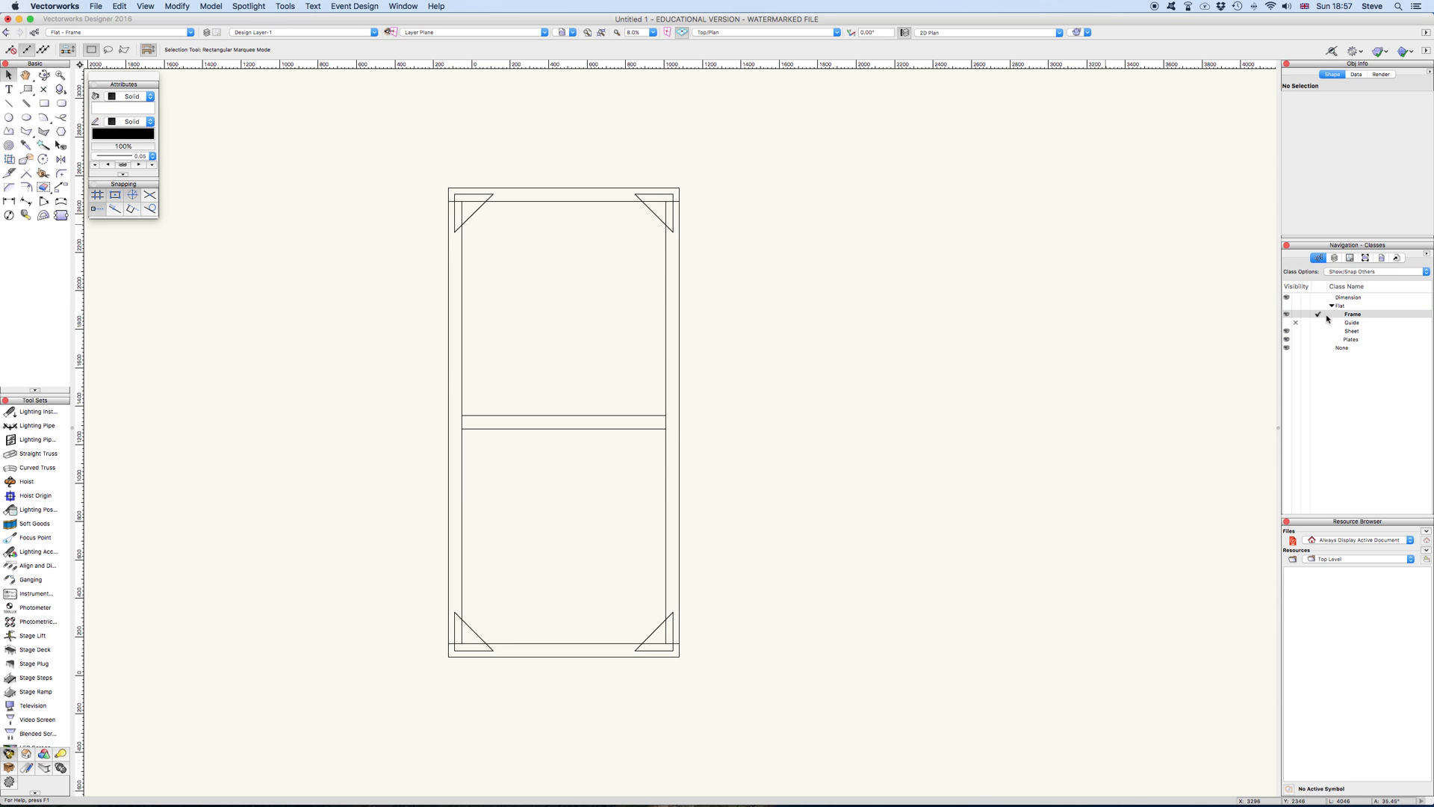
left_click(665, 273)
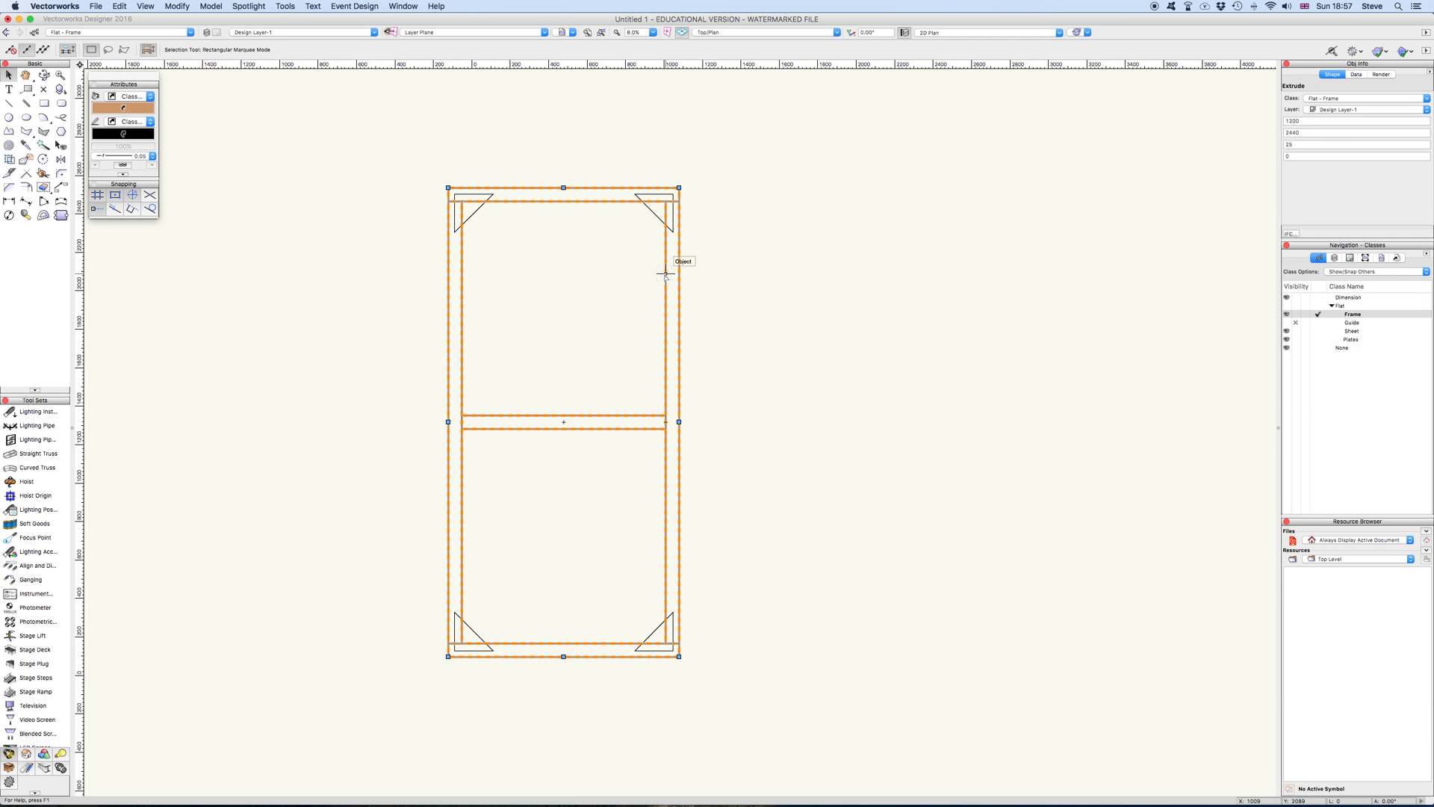
left_click(1307, 157)
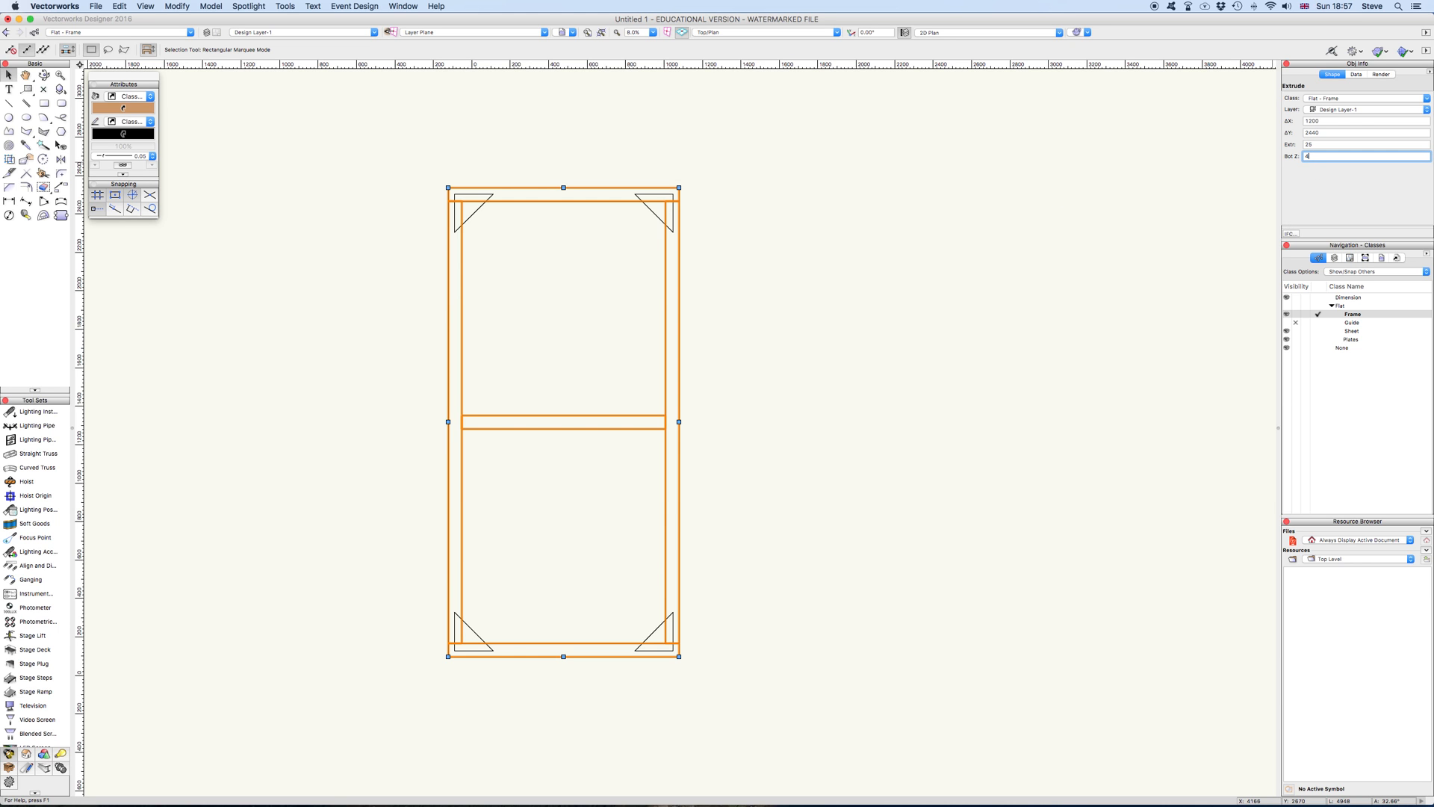
type("4")
- Make Plates the active class, select the corner plates extrusion and set its bottom Z to 25+4 mm
left_click(1327, 340)
left_click(702, 120)
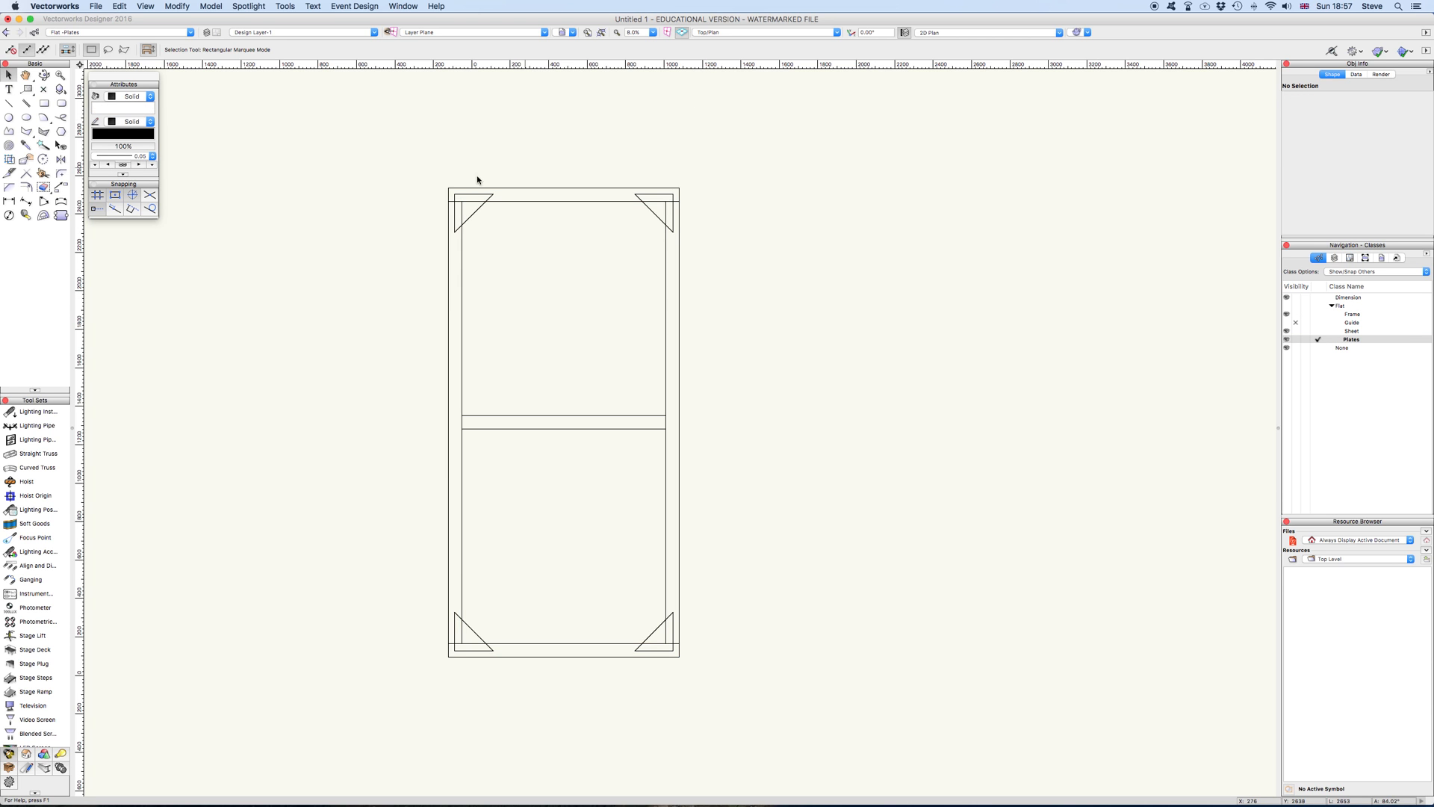
left_click_drag(363, 126, 754, 668)
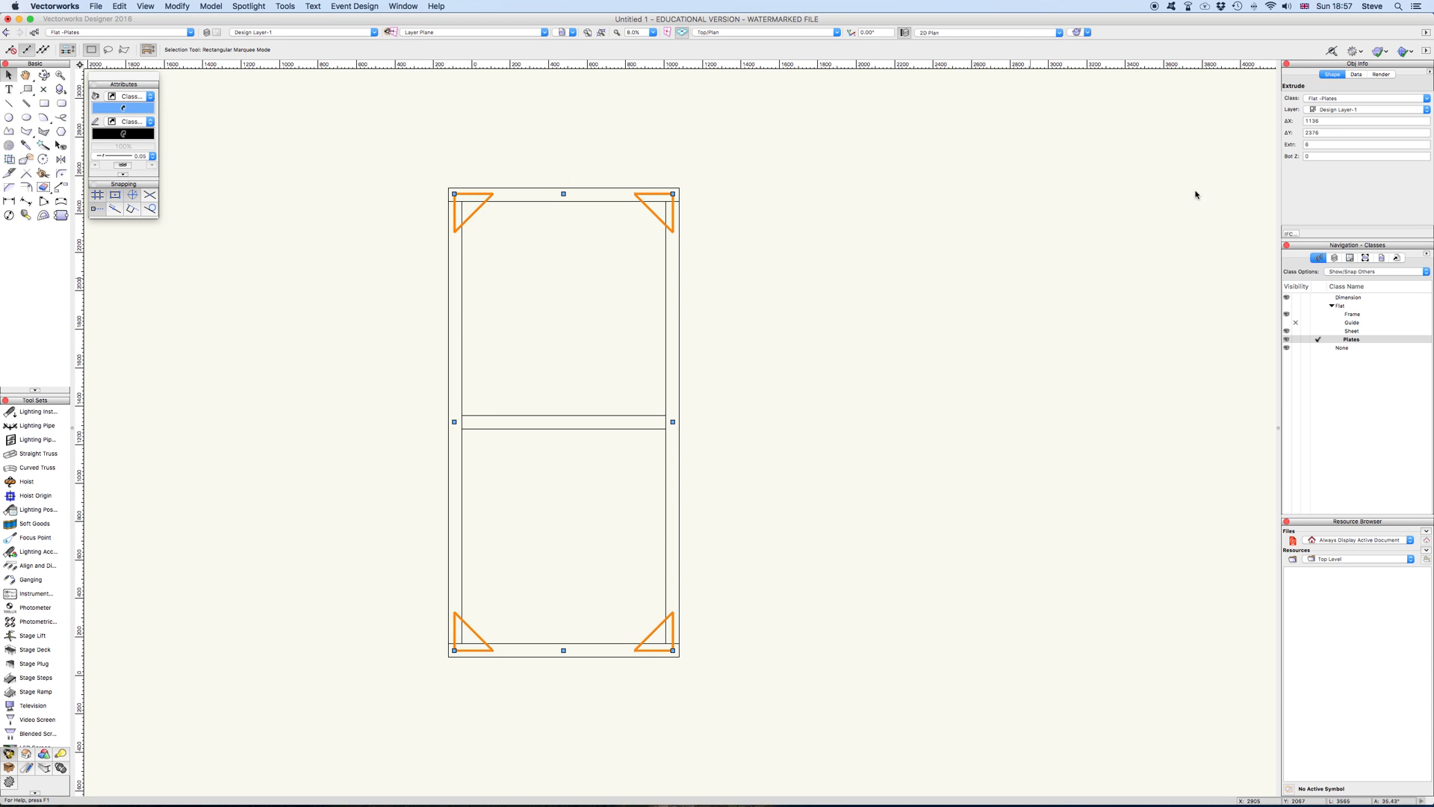
left_click(1301, 156)
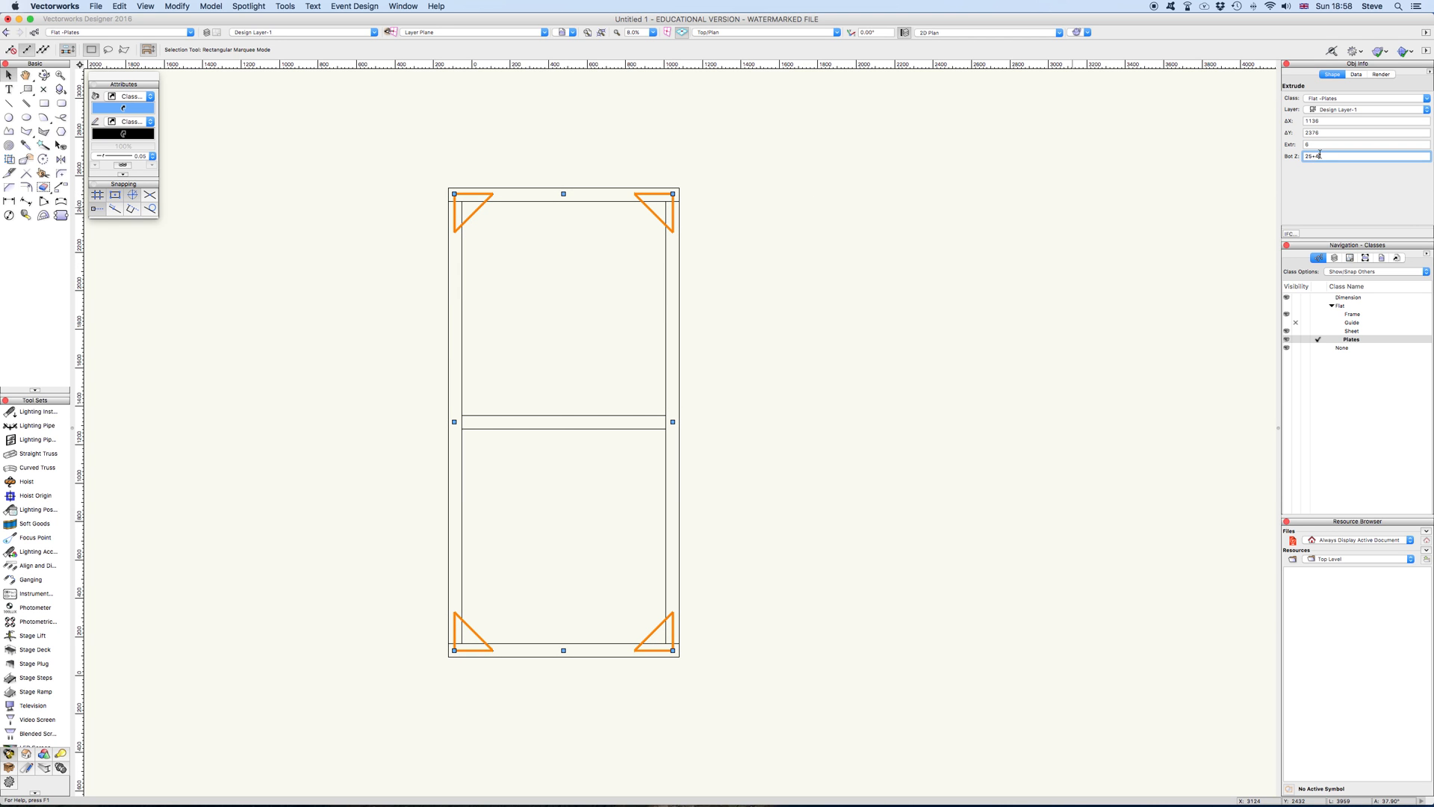
key("Return")
- Orbit the flat and view it from the front to examine how the sheet, frame and plates stack
left_click(44, 75)
left_click_drag(509, 538, 519, 464)
scroll(467, 670, "up", 3)
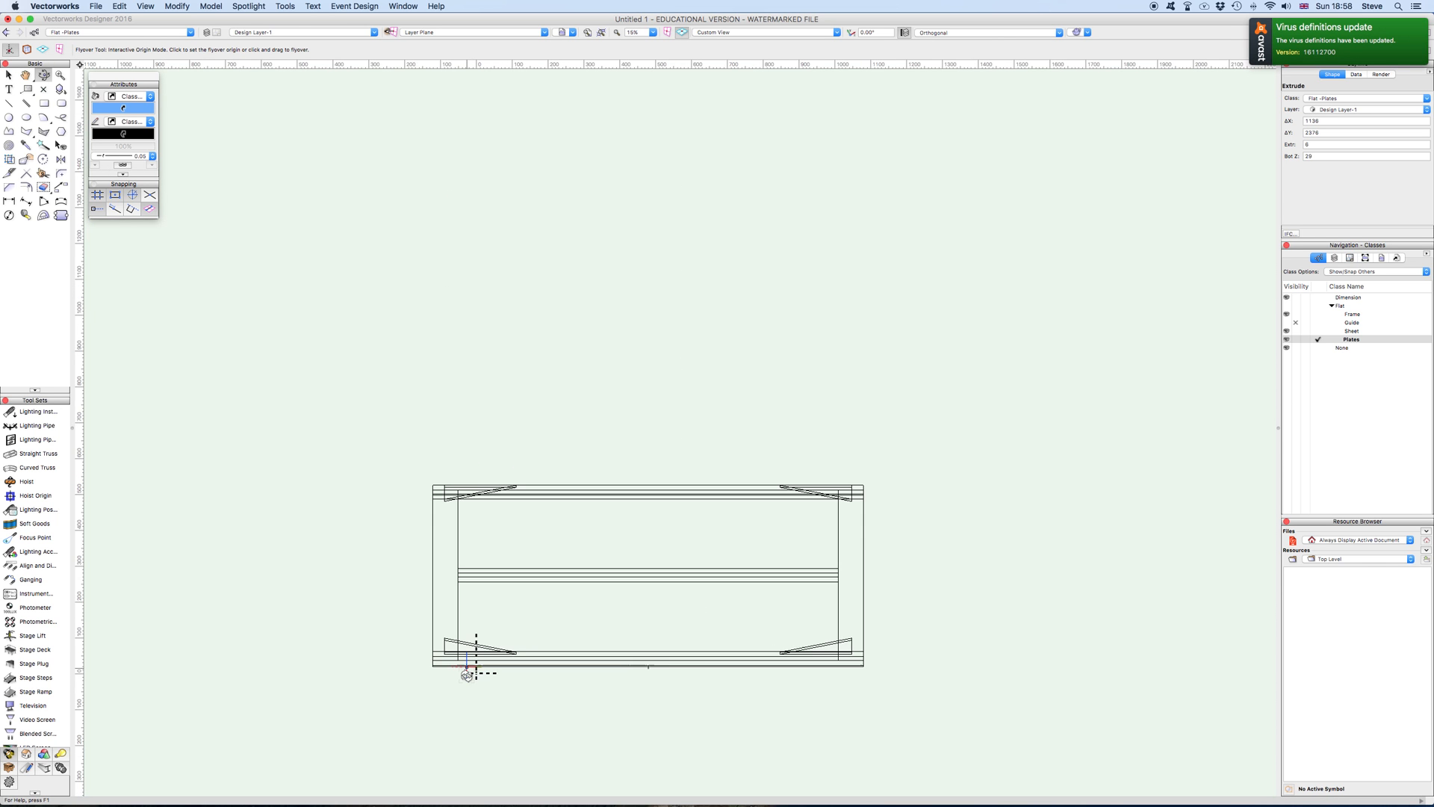
scroll(469, 671, "up", 3)
left_click(465, 635)
mouse_move(465, 635)
left_mouse_down()
mouse_move(465, 619)
mouse_move(465, 631)
left_mouse_up()
key("KP_2")
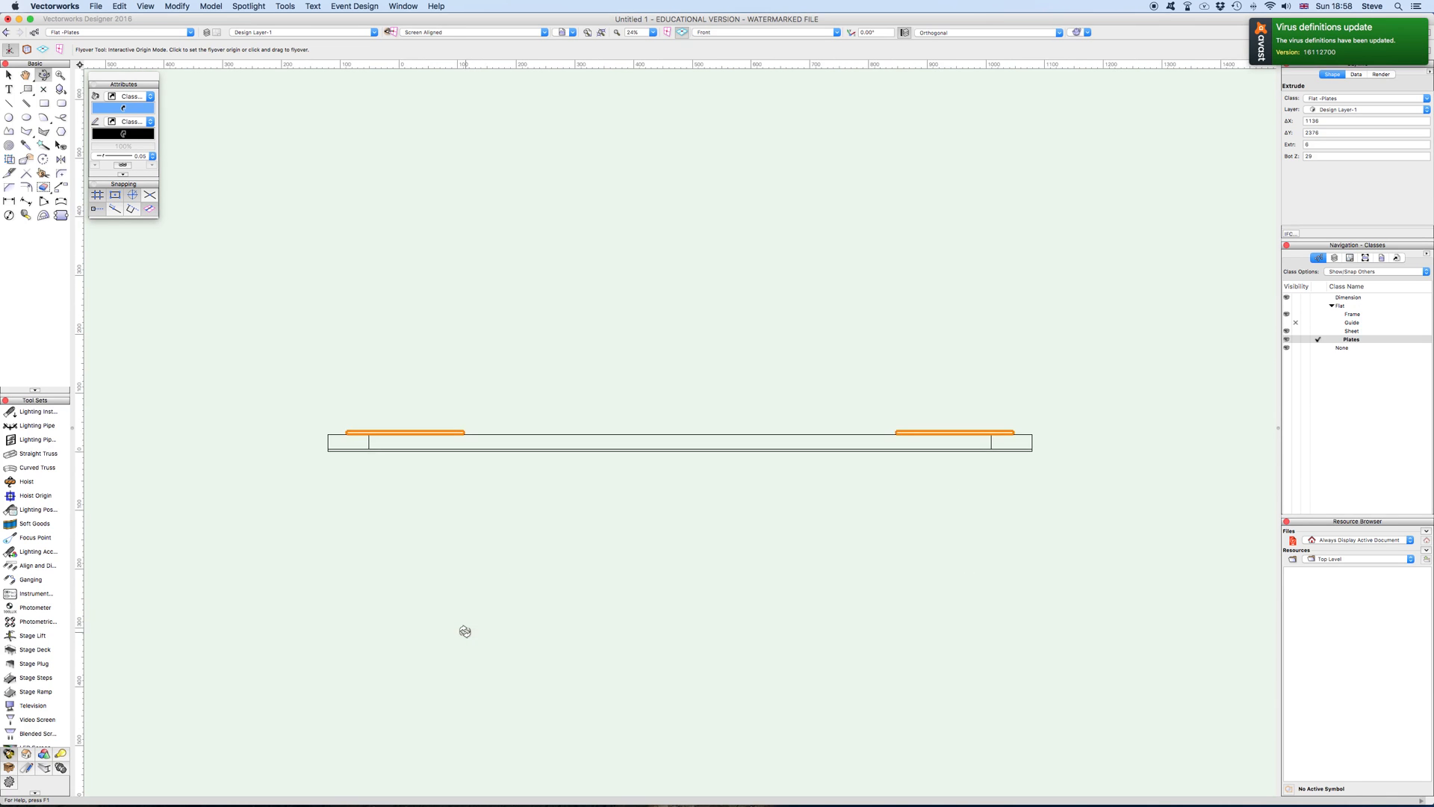
- Render the flat in OpenGL from a right isometric view and tilt it slightly to show the whole assembly
key("KP_3")
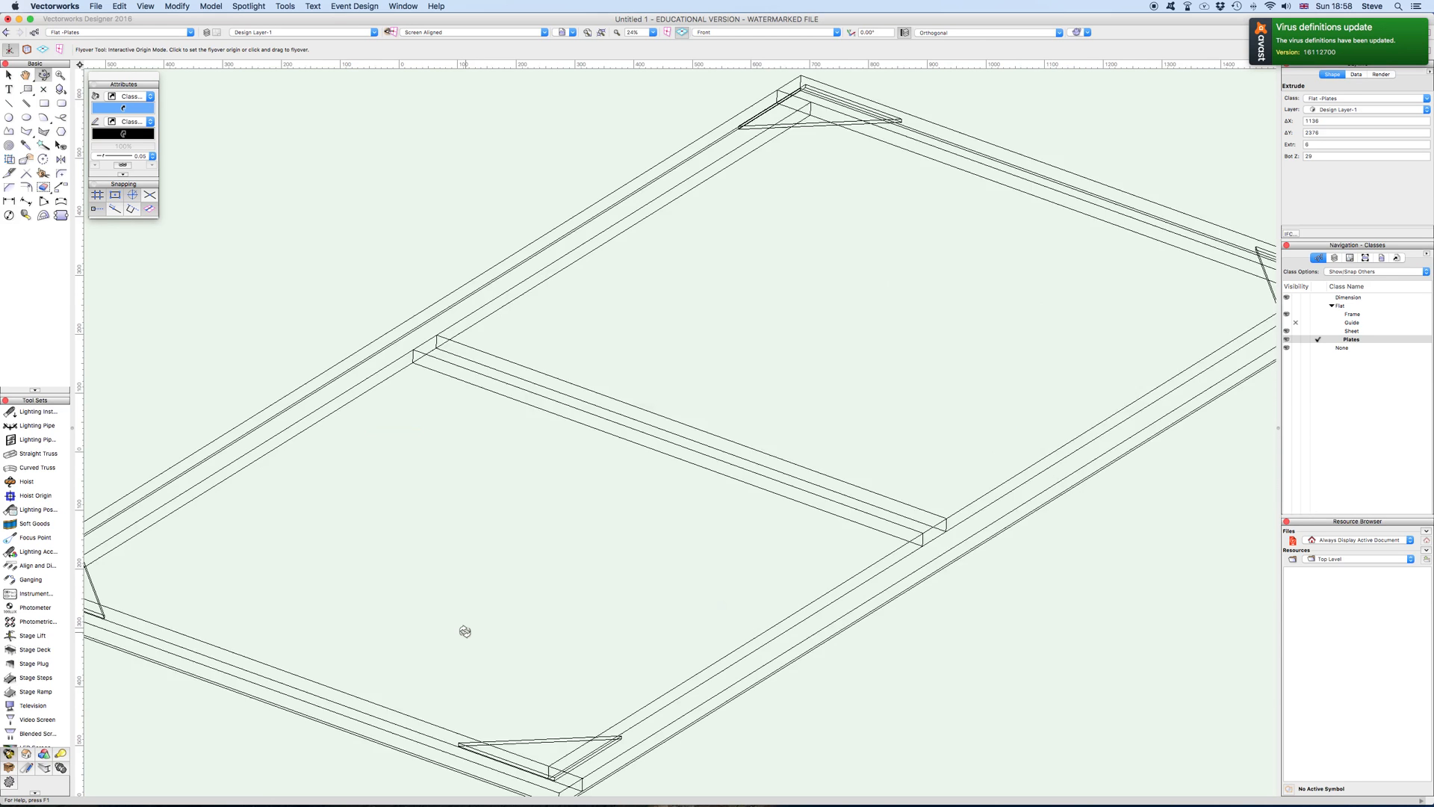
left_click(1076, 33)
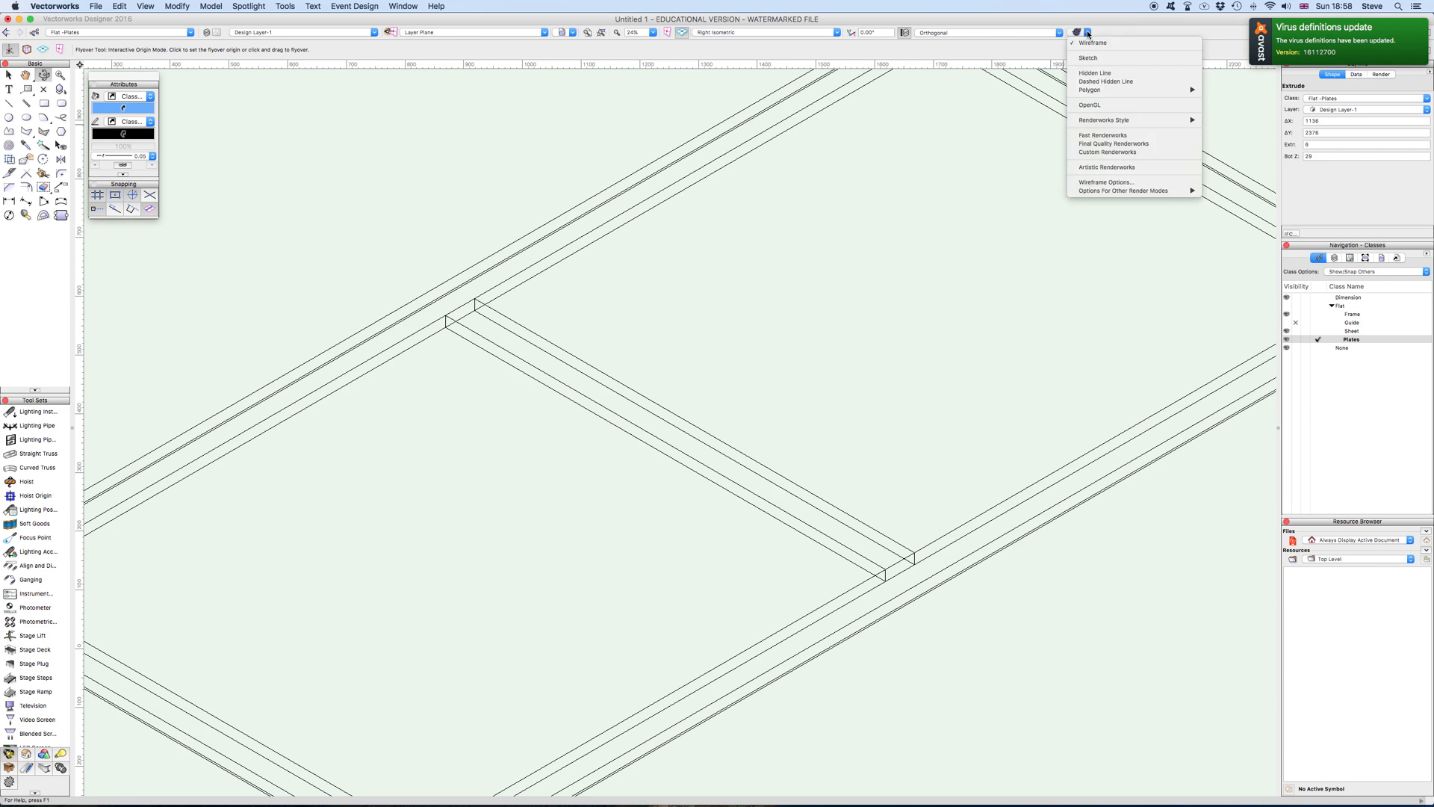
left_click(1105, 109)
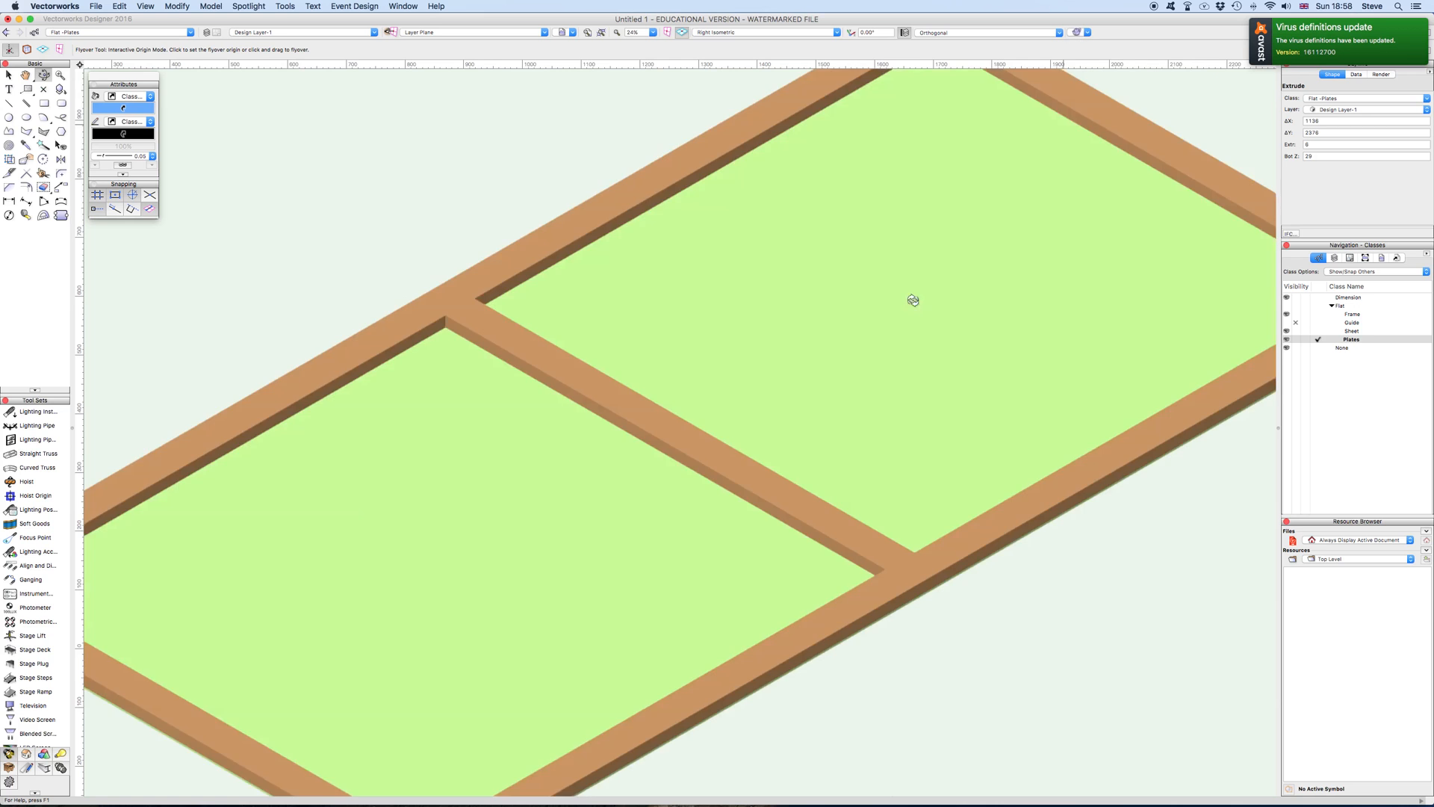
scroll(913, 299, "down", 2)
mouse_move(785, 544)
left_mouse_down()
mouse_move(784, 486)
mouse_move(785, 516)
left_mouse_up()
key("Escape")
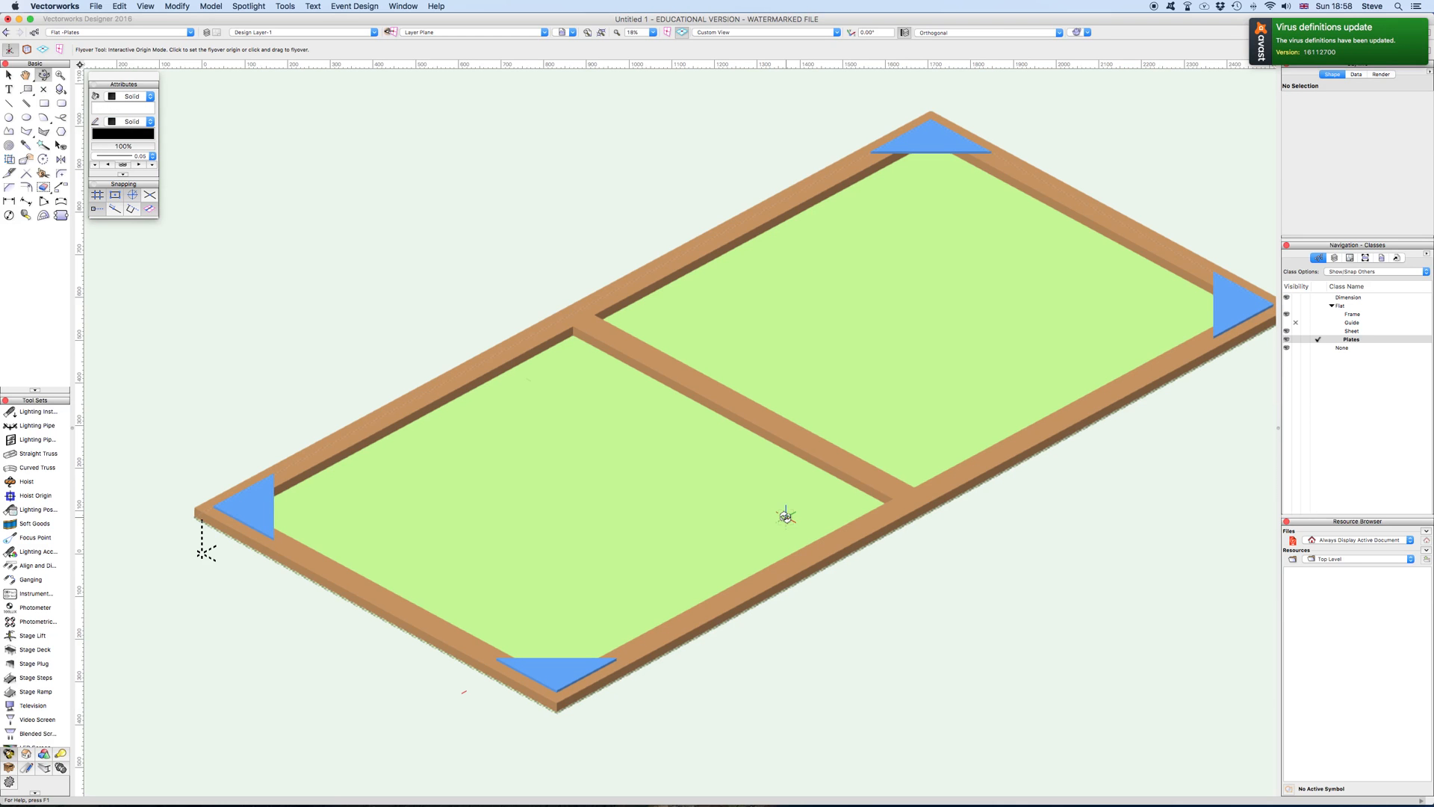